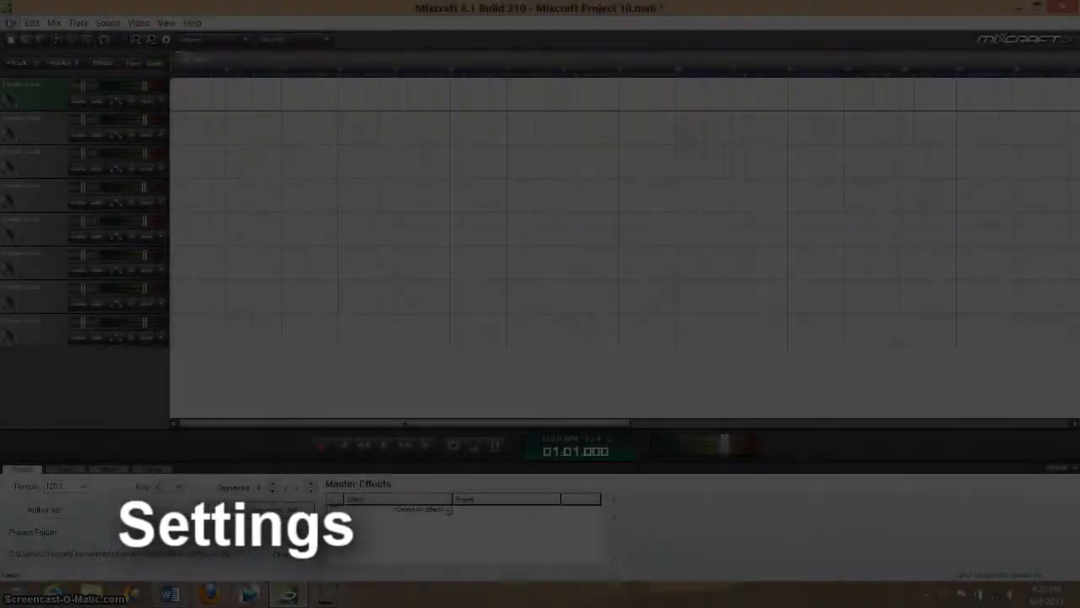
In the Recording preferences, set the audio track default recording mode to Overdub
left_click(10, 22)
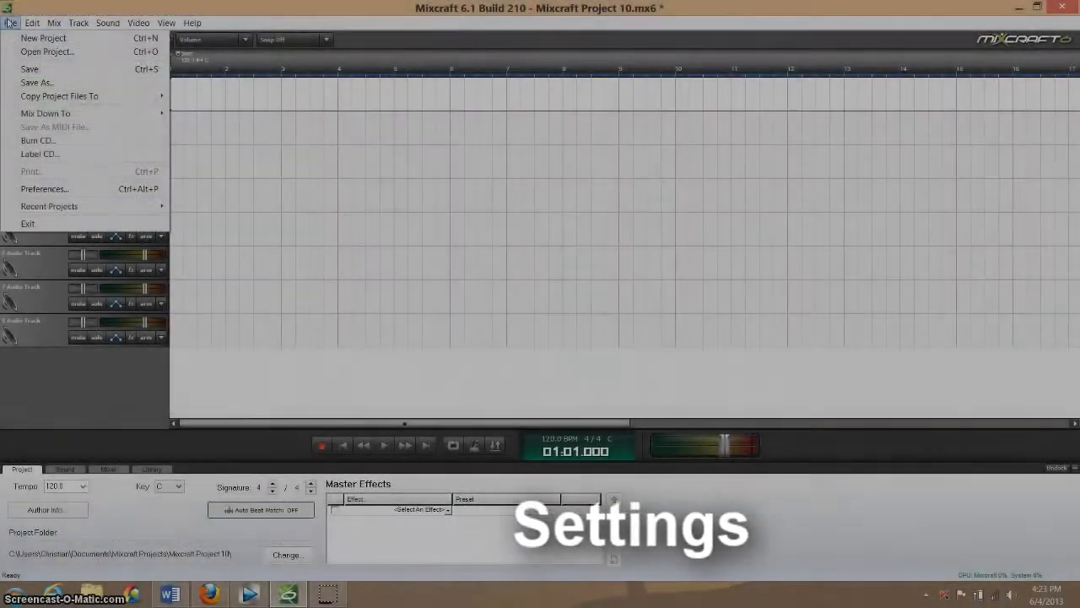
left_click(52, 190)
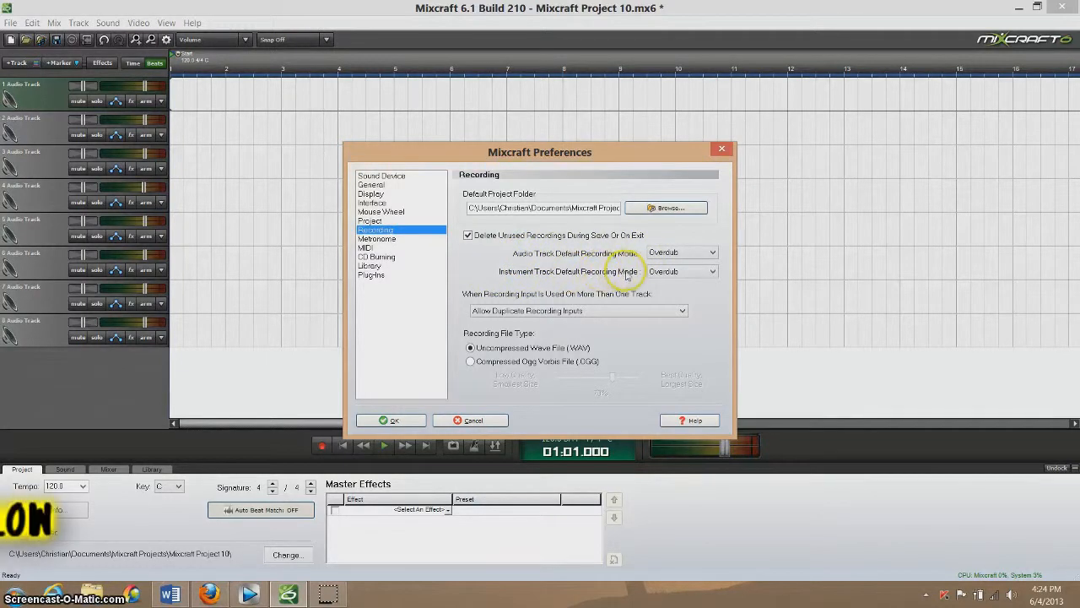
left_click(690, 252)
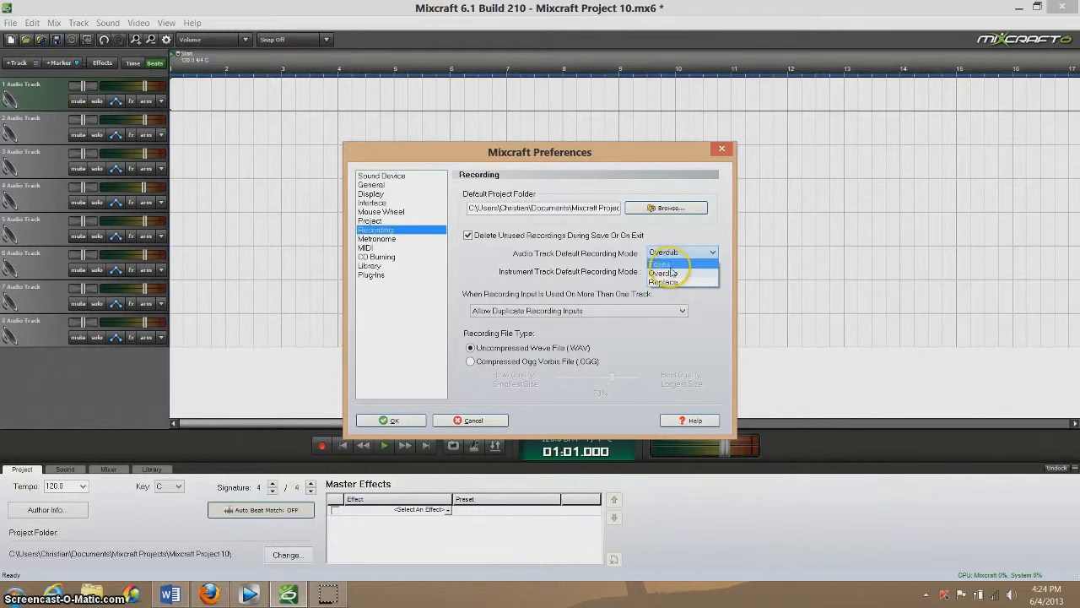
left_click(672, 273)
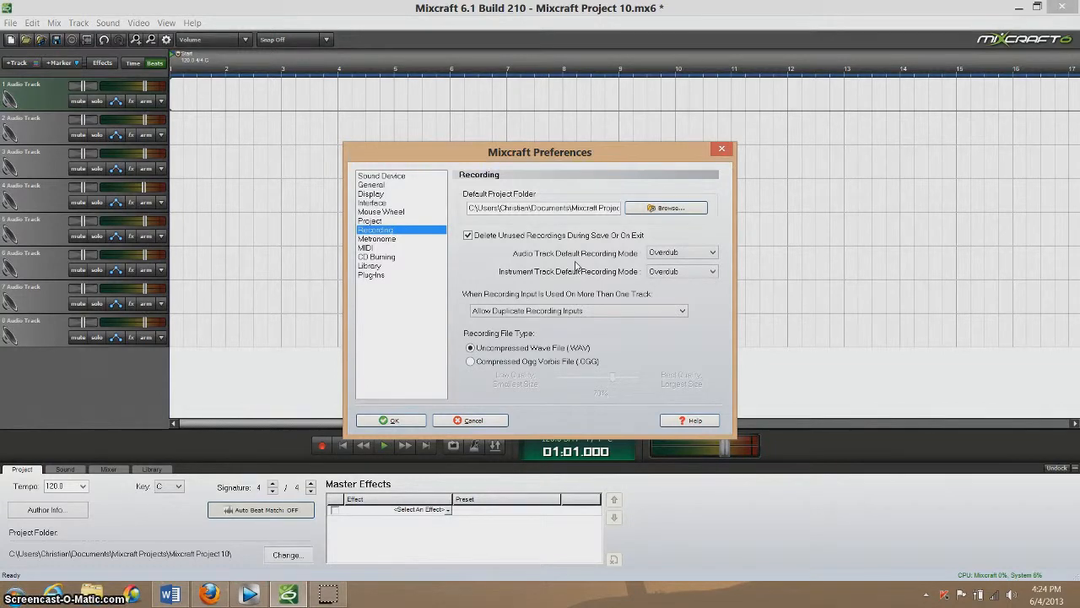
Set recording inputs used on more than one track to Allow Duplicate Recording Inputs and apply the preferences
left_click(560, 311)
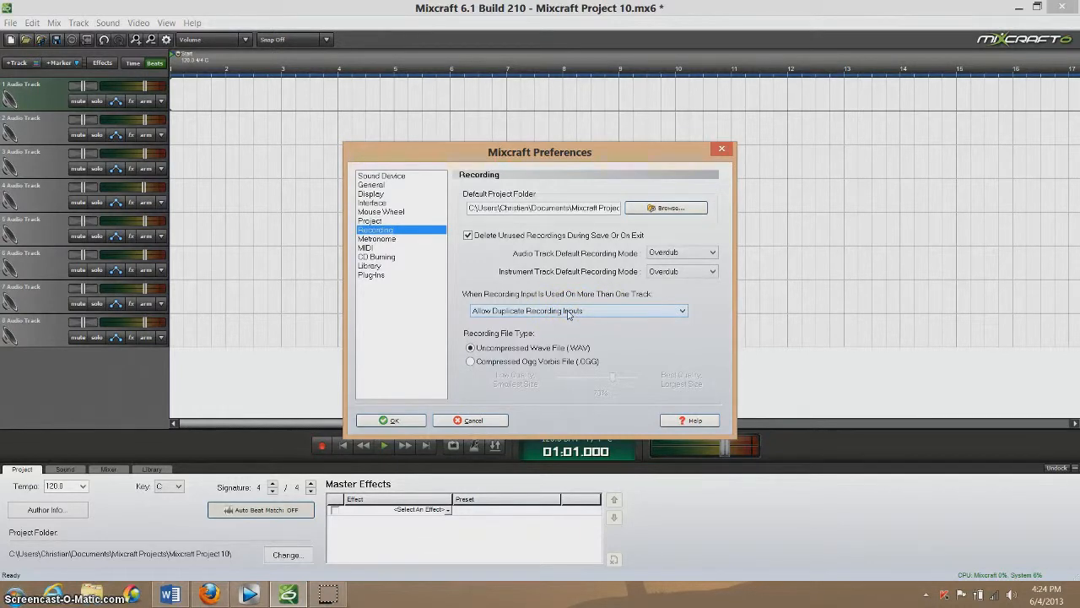
left_click(537, 312)
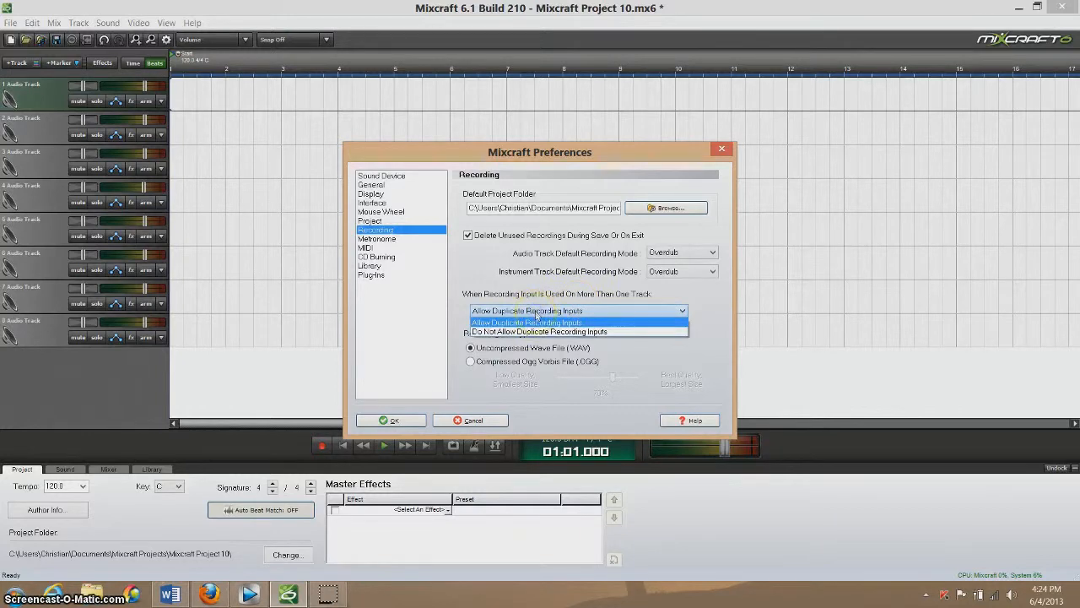
left_click(538, 323)
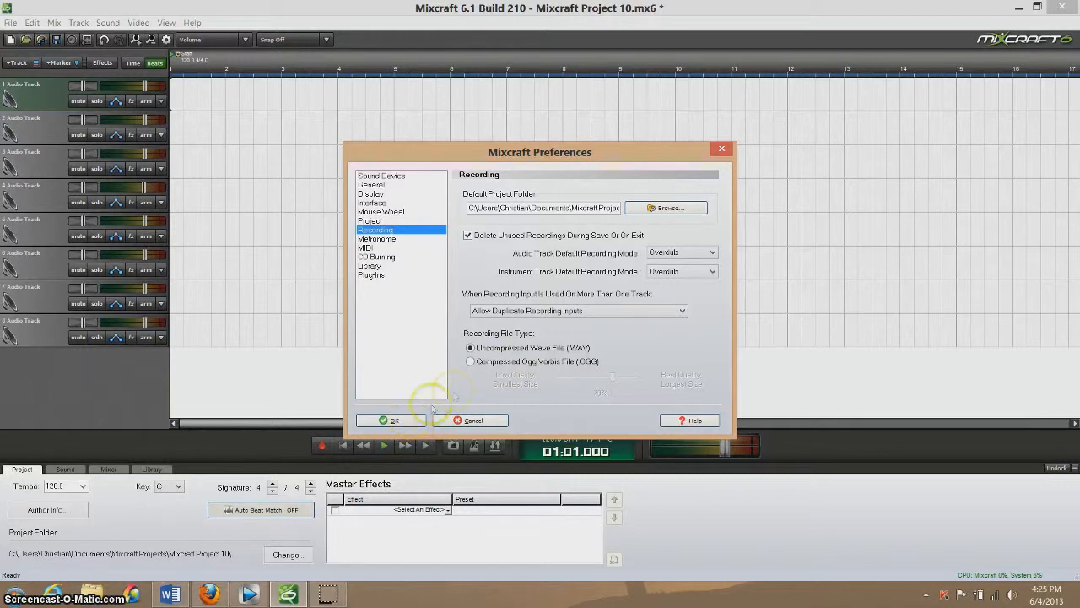
left_click(394, 421)
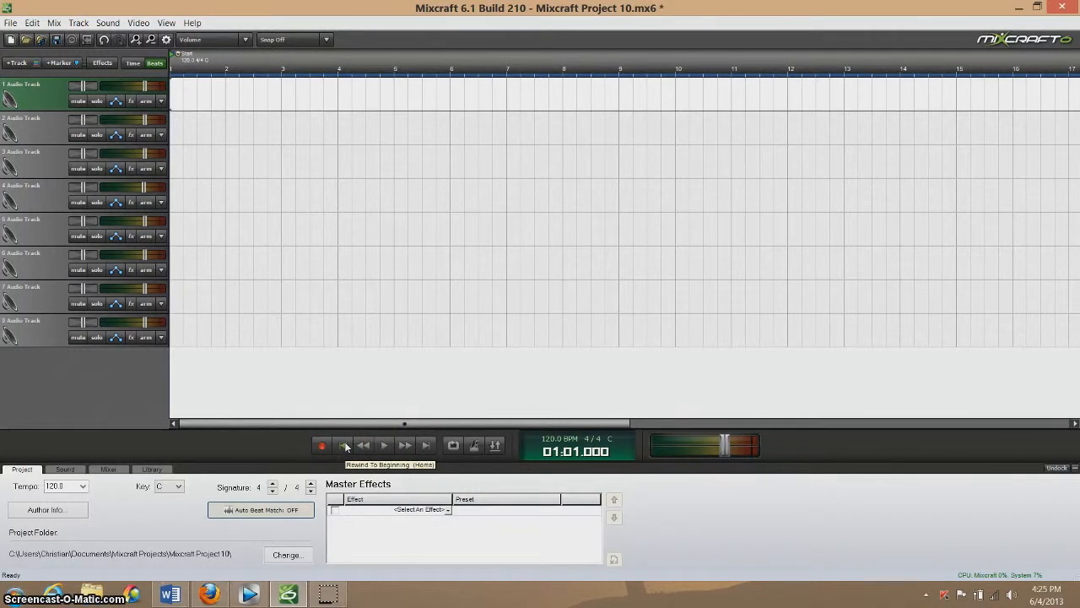
Arm Audio Track 1 for recording
left_click(60, 103)
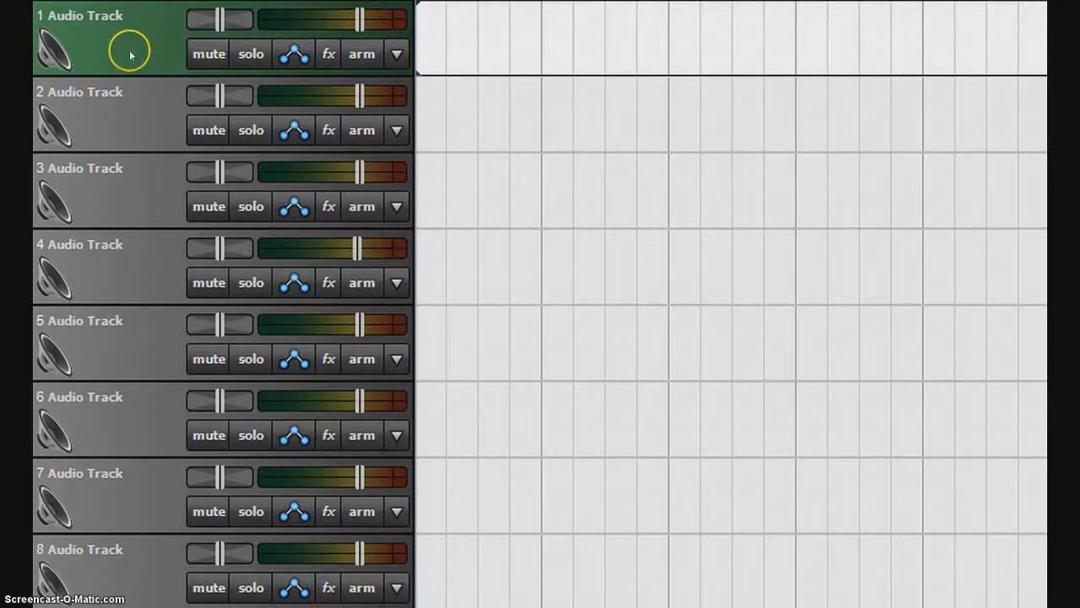
left_click(364, 54)
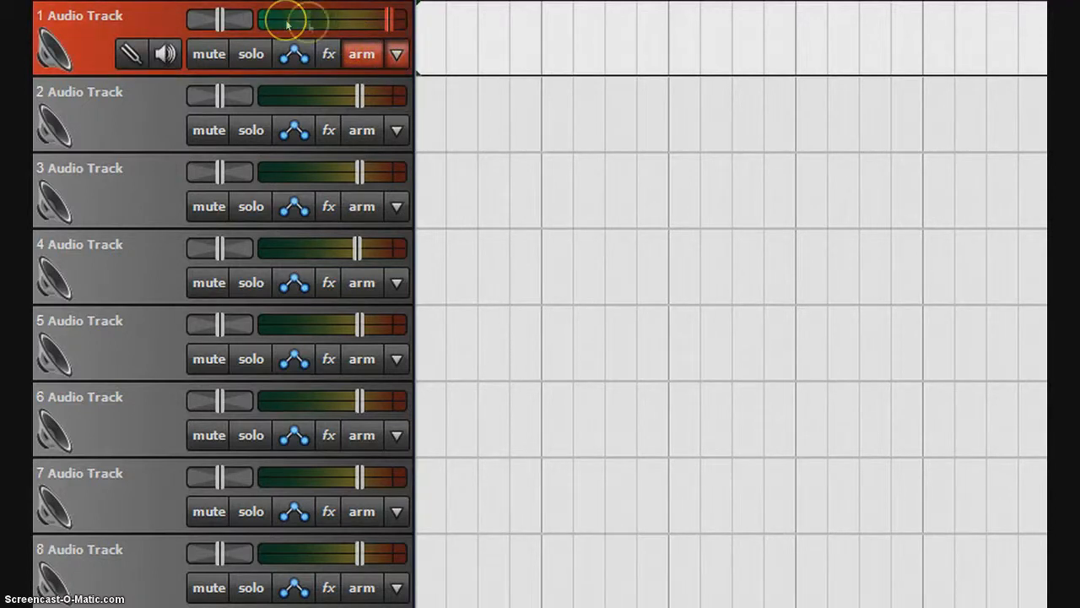
mouse_move(339, 32)
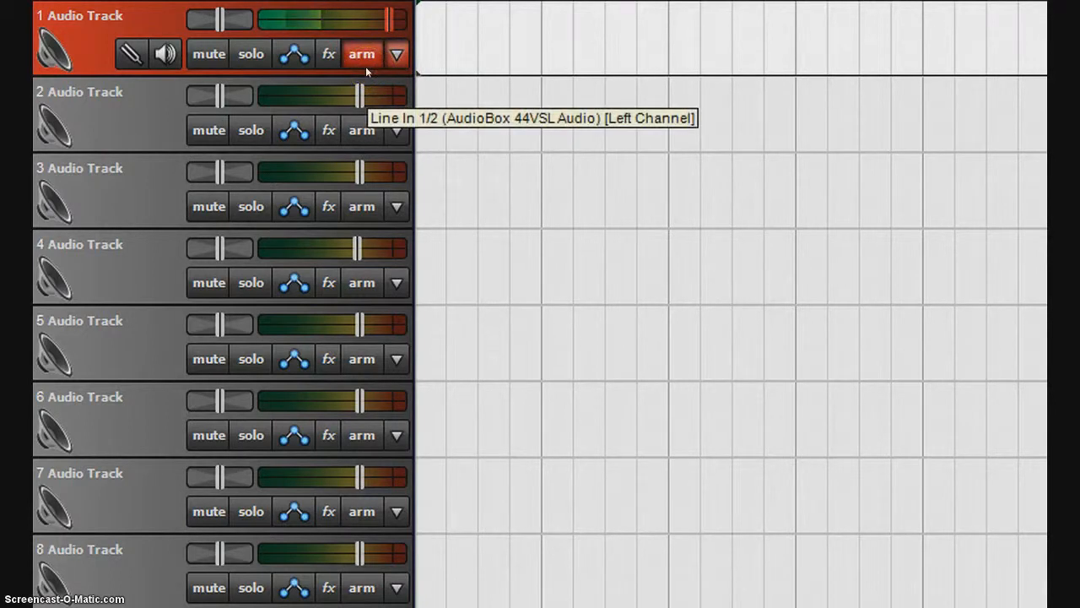
Examine the recording input devices and the Line In 1/2 channel options available for Audio Track 1
left_click(394, 59)
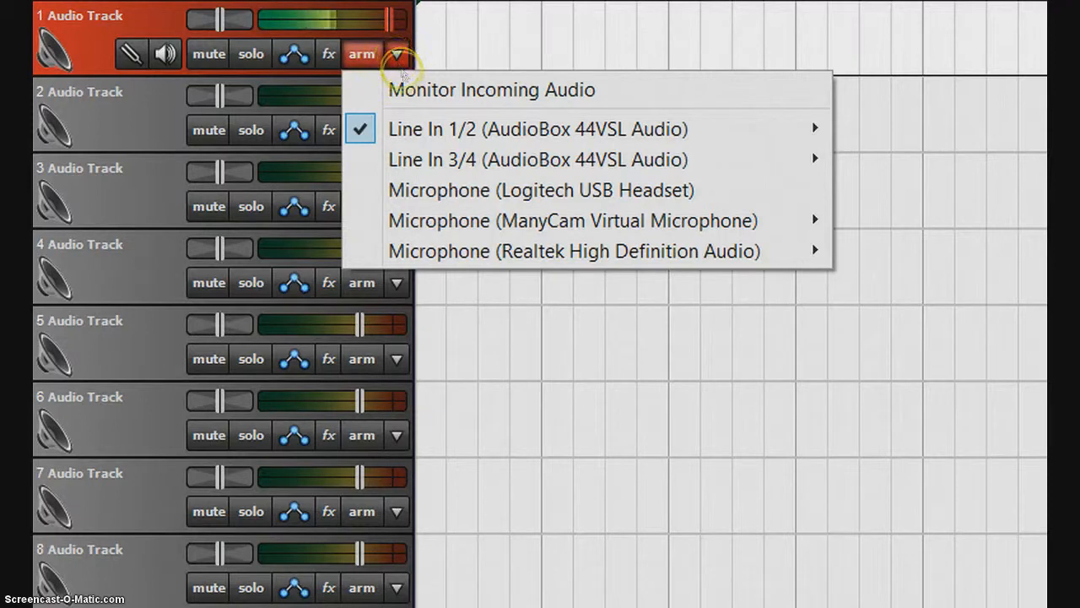
mouse_move(492, 171)
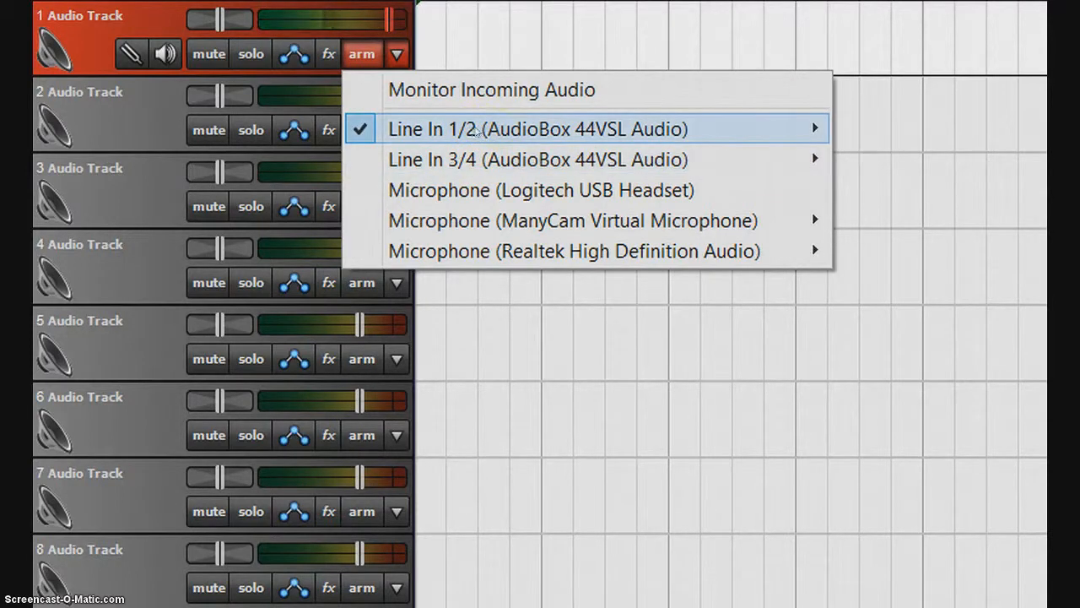
left_click(572, 131)
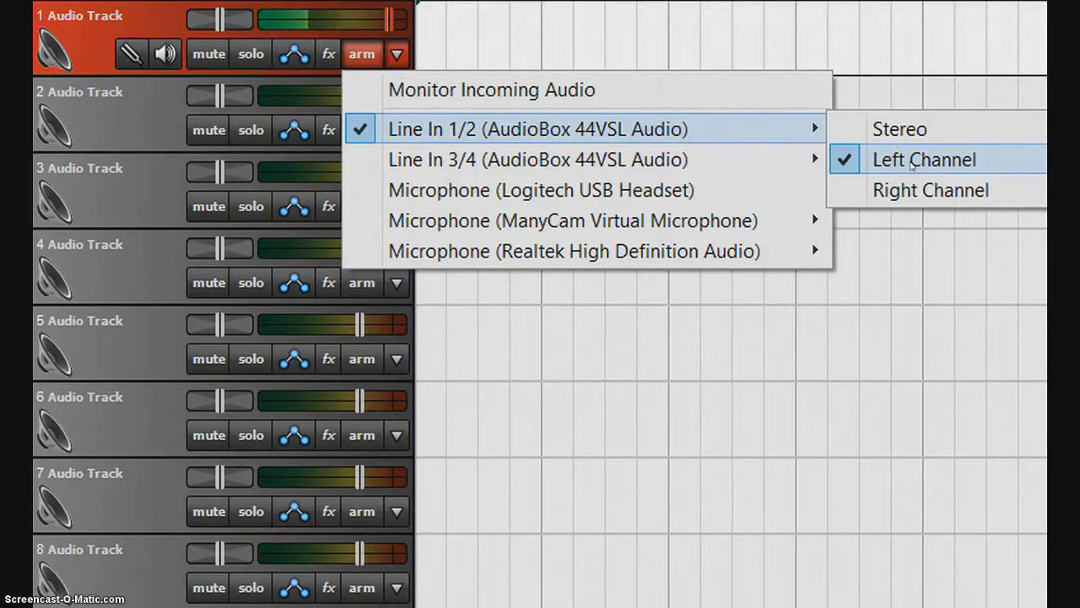
left_click(757, 115)
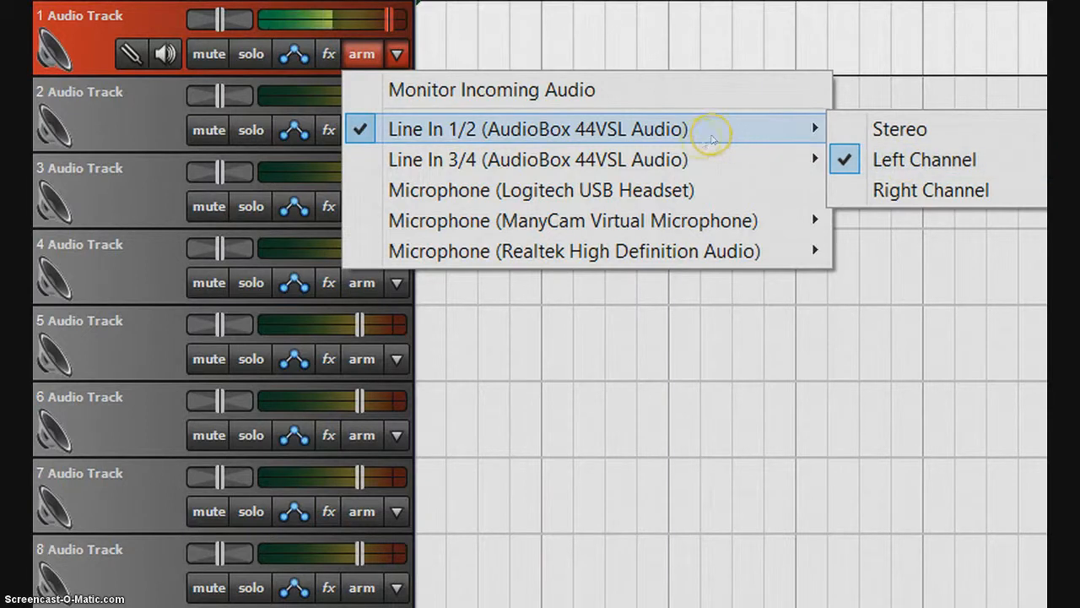
mouse_move(675, 258)
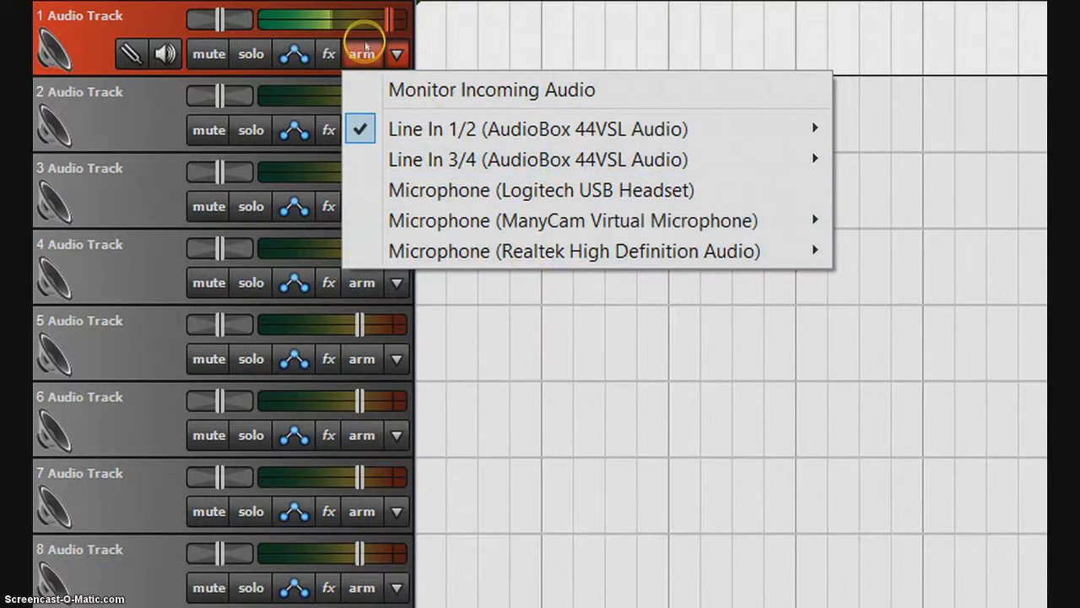
left_click(396, 54)
left_click(396, 54)
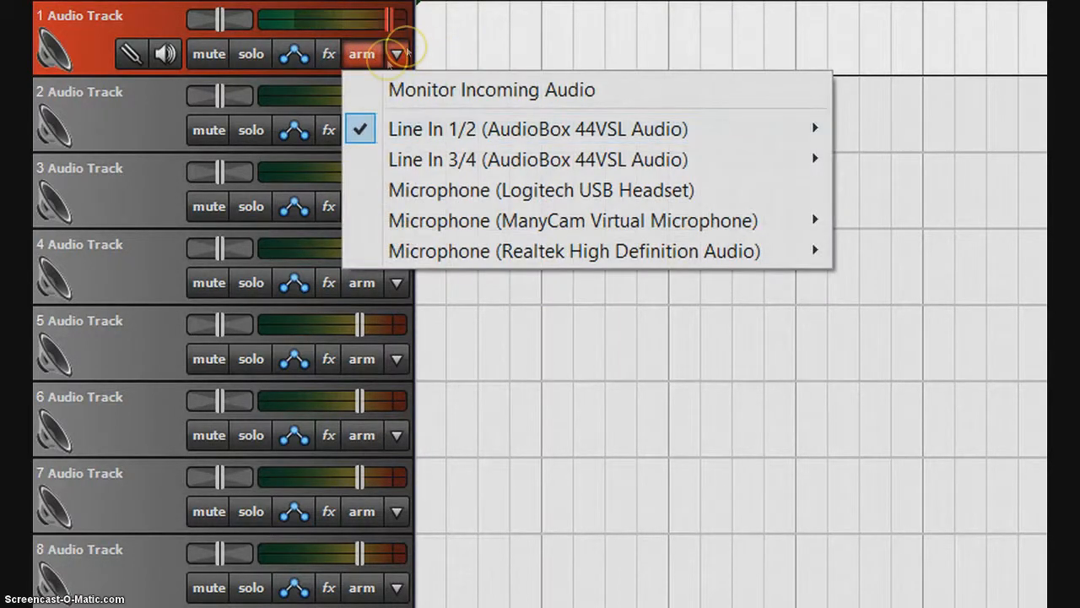
left_click(412, 30)
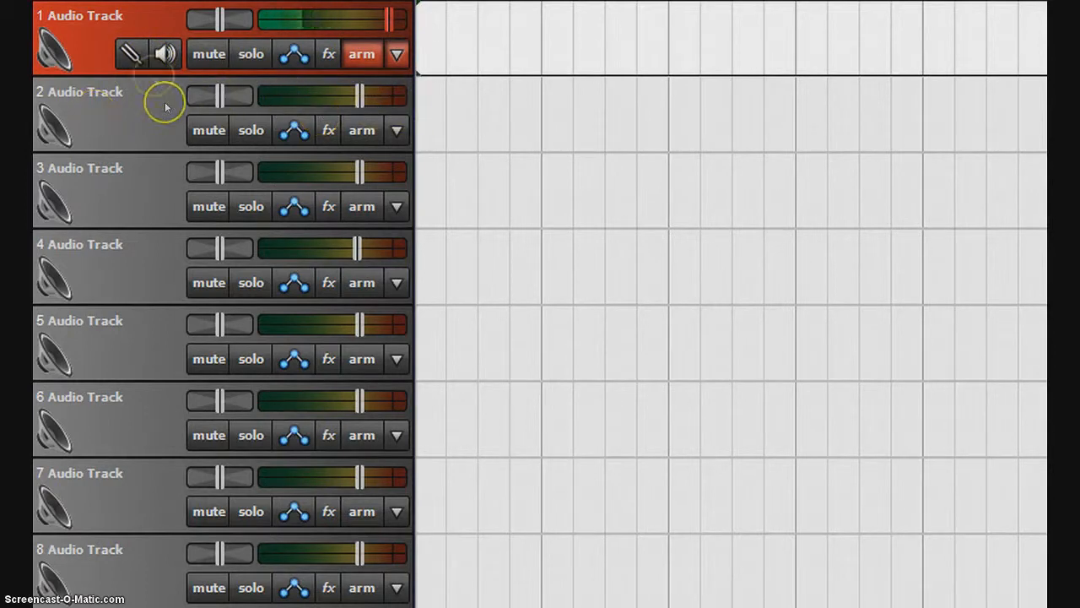
Try out the chromatic tuner and incoming audio monitoring on Audio Track 1, switching each off again
left_click(134, 61)
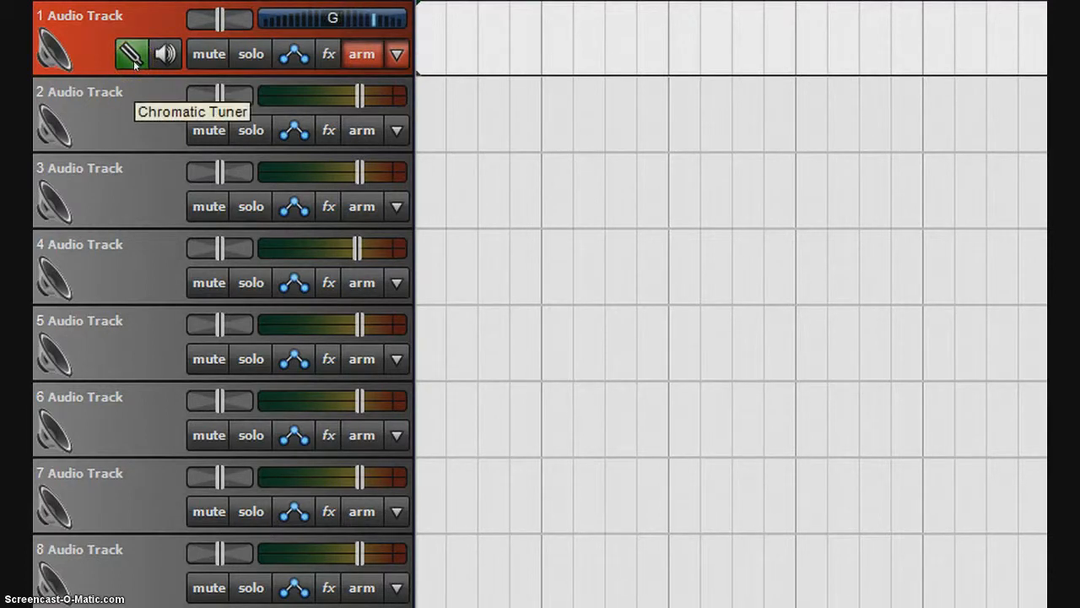
left_click(134, 60)
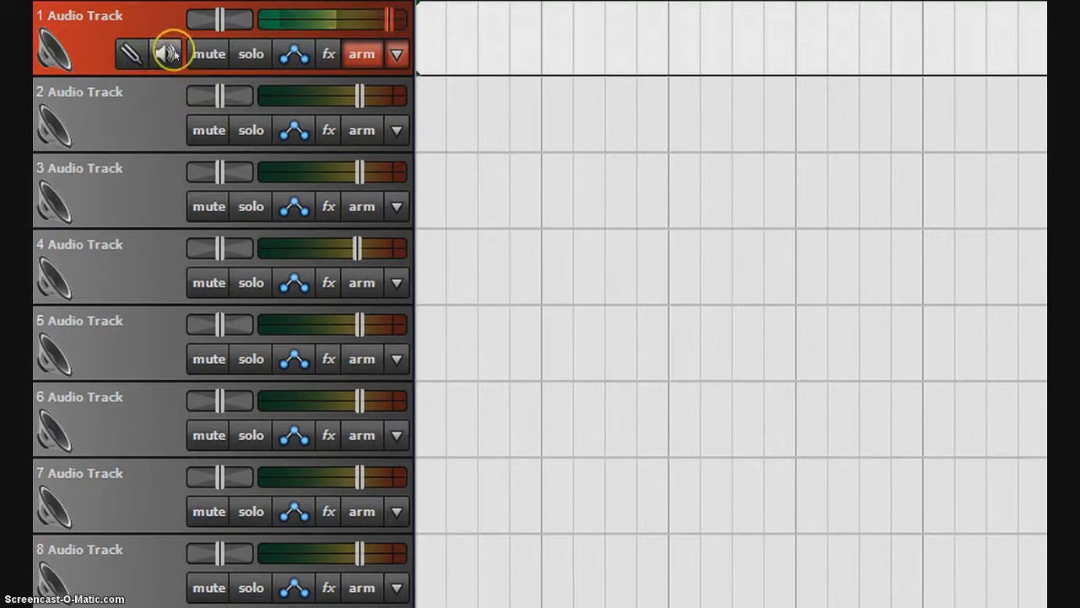
left_click(166, 53)
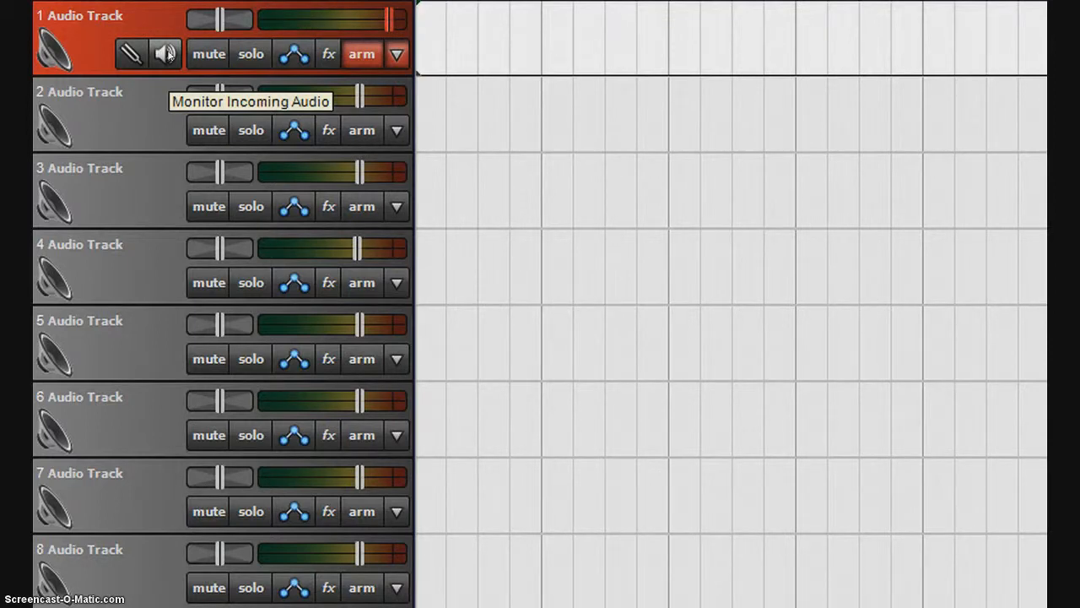
left_click(166, 53)
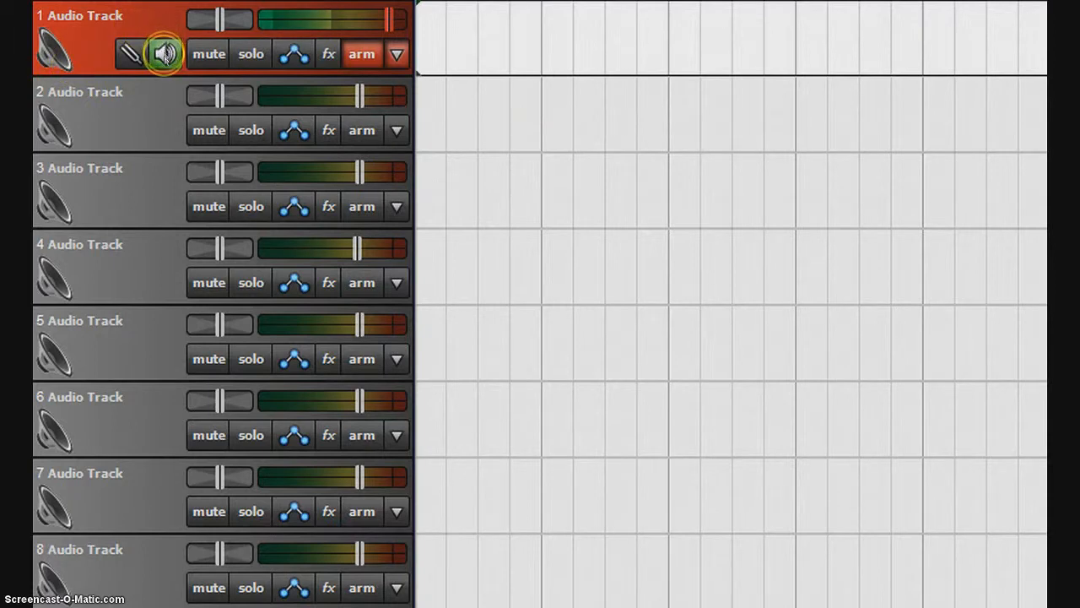
left_click(166, 58)
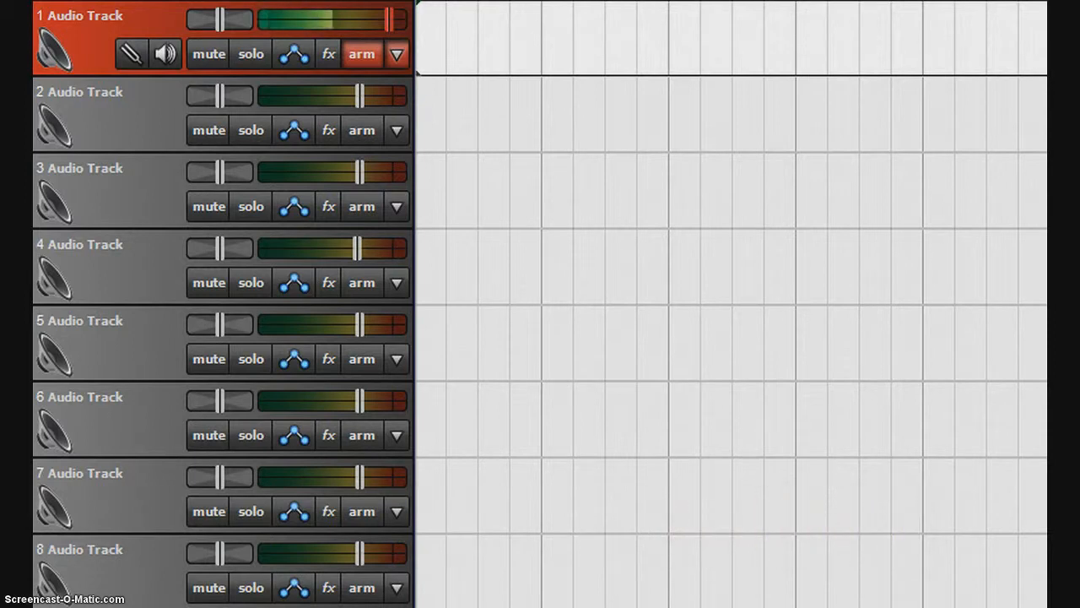
Record a short audio clip on Audio Track 1 from the start of the project
key("ctrl+r")
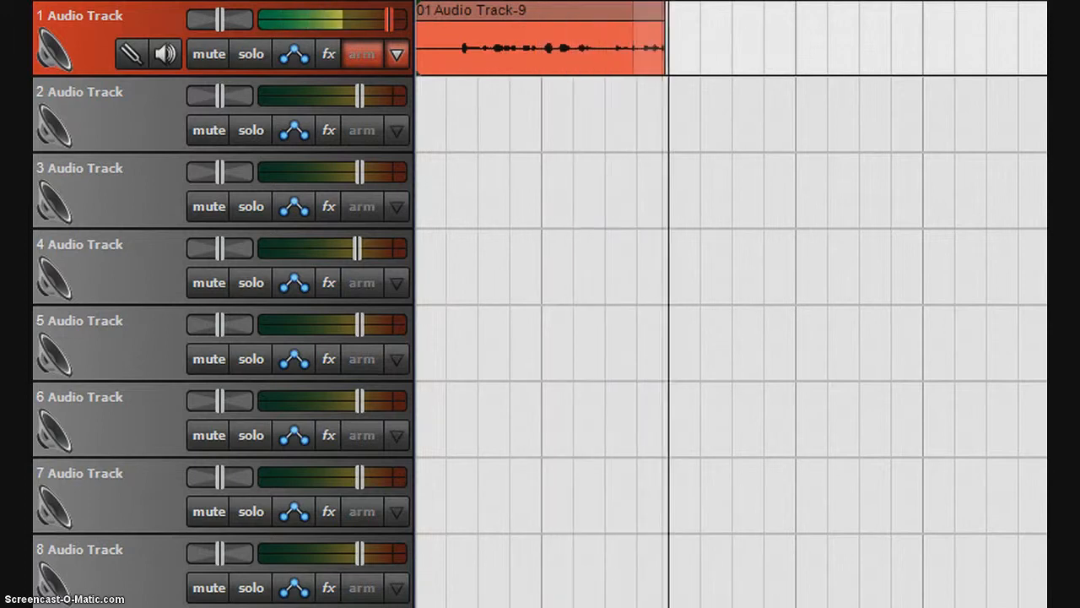
key("ctrl+r")
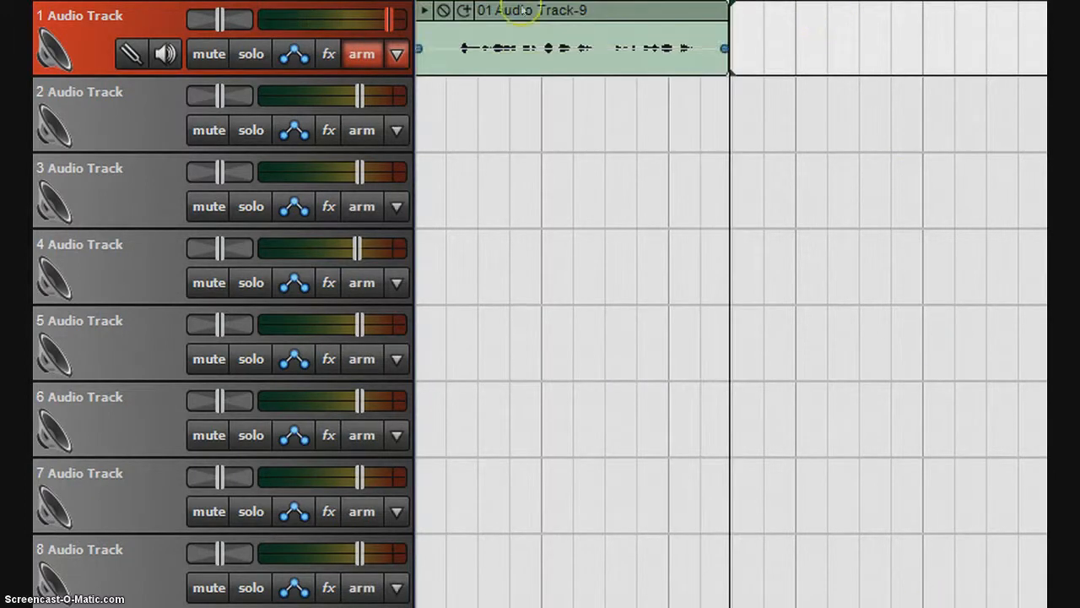
Move the recorded clip on Audio Track 1 so it starts about half a measure after the project start
left_click(529, 10)
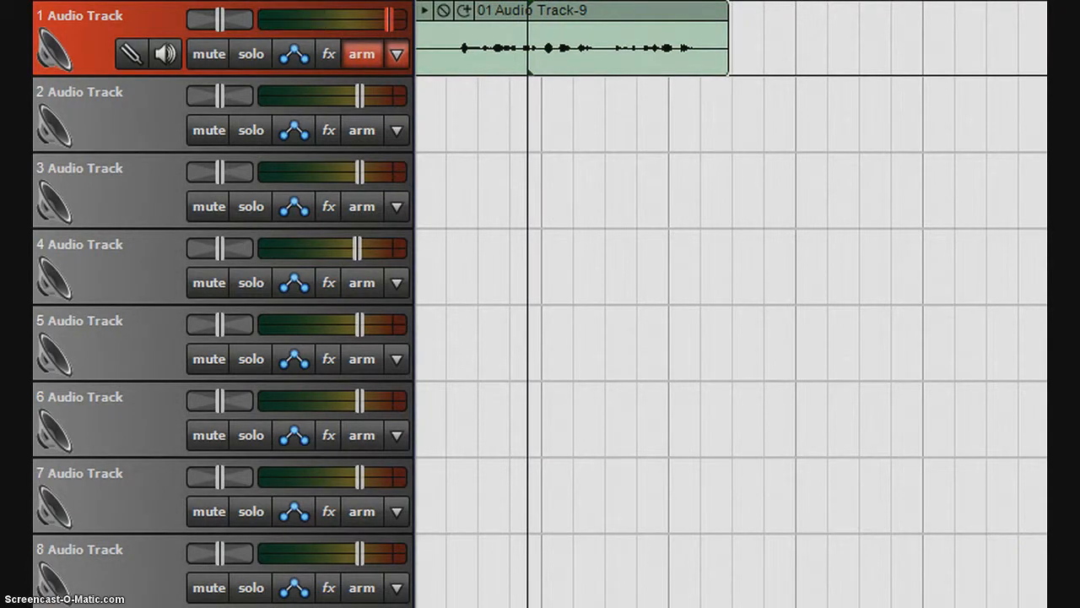
scroll(531, 115, "up", 3)
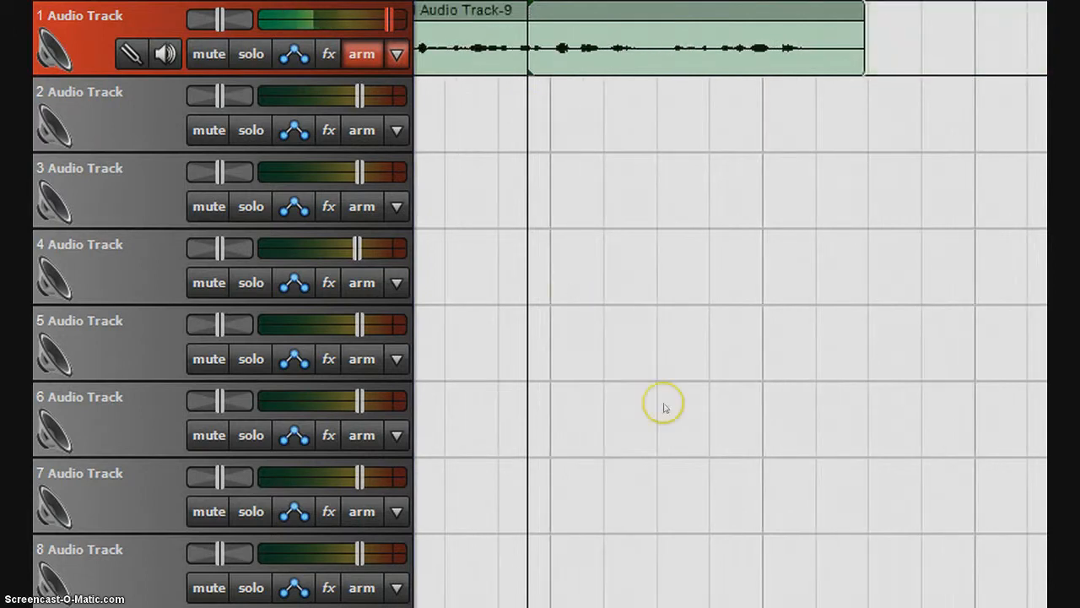
scroll(730, 338, "left", 2)
left_click_drag(653, 44, 740, 18)
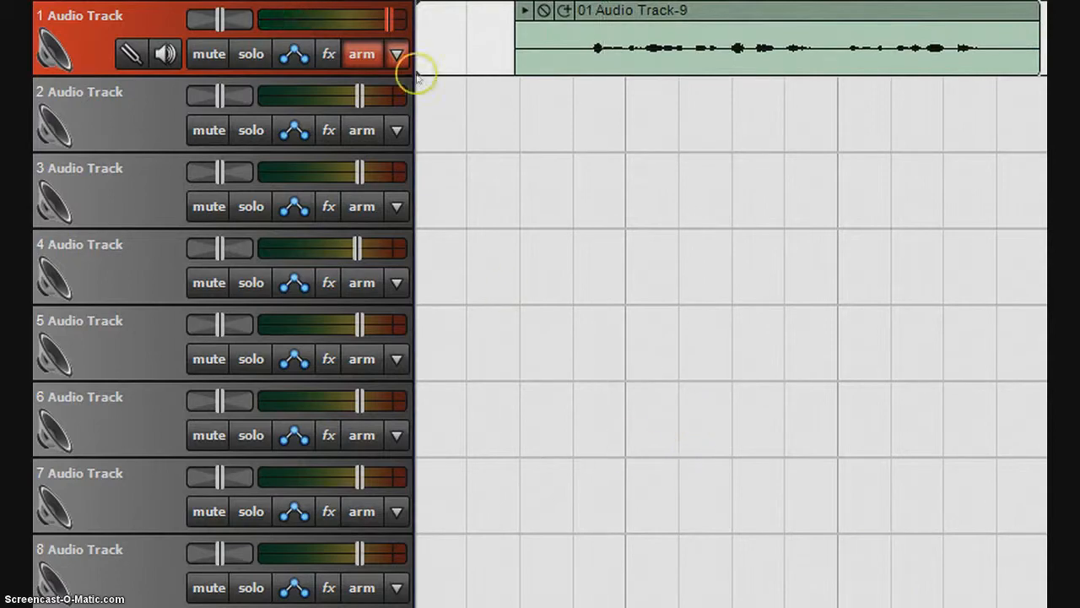
Review Audio Track 1's recording channel and device choices and its Takes, Overdub and Replace recording modes
left_click(396, 54)
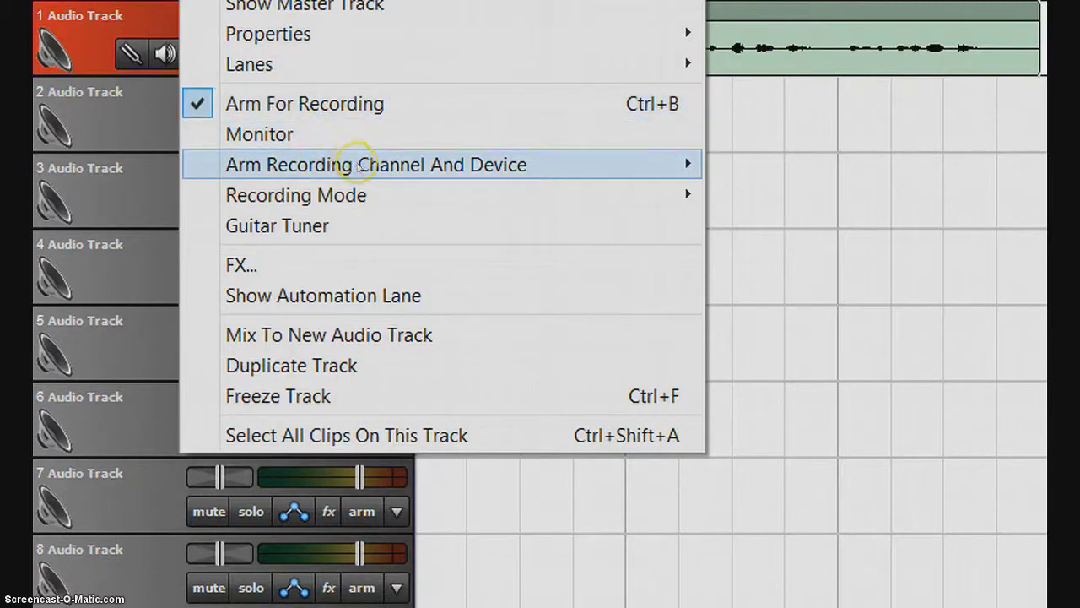
mouse_move(361, 164)
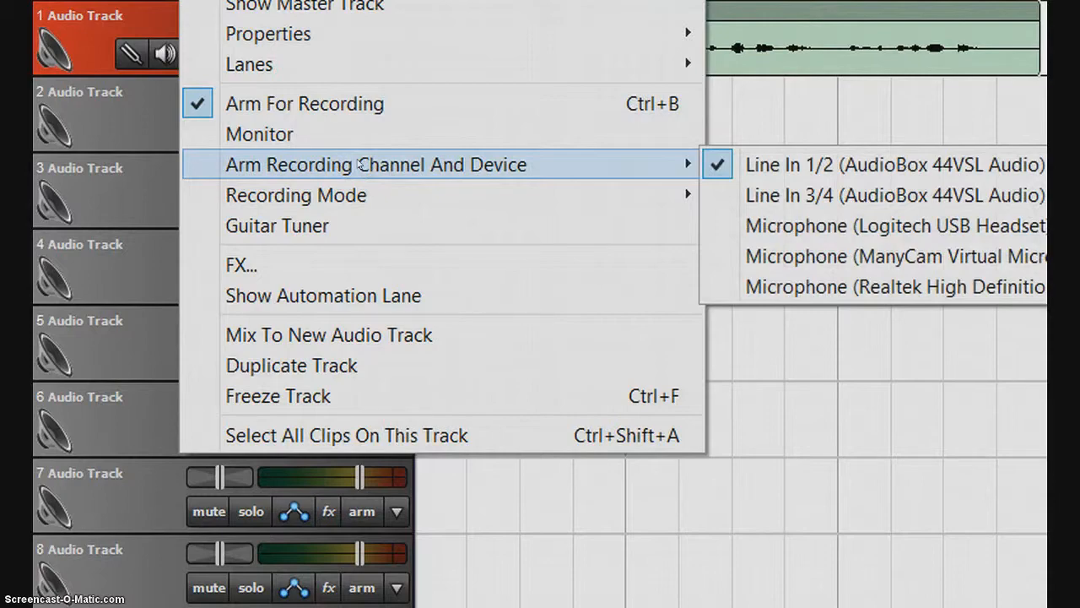
mouse_move(362, 195)
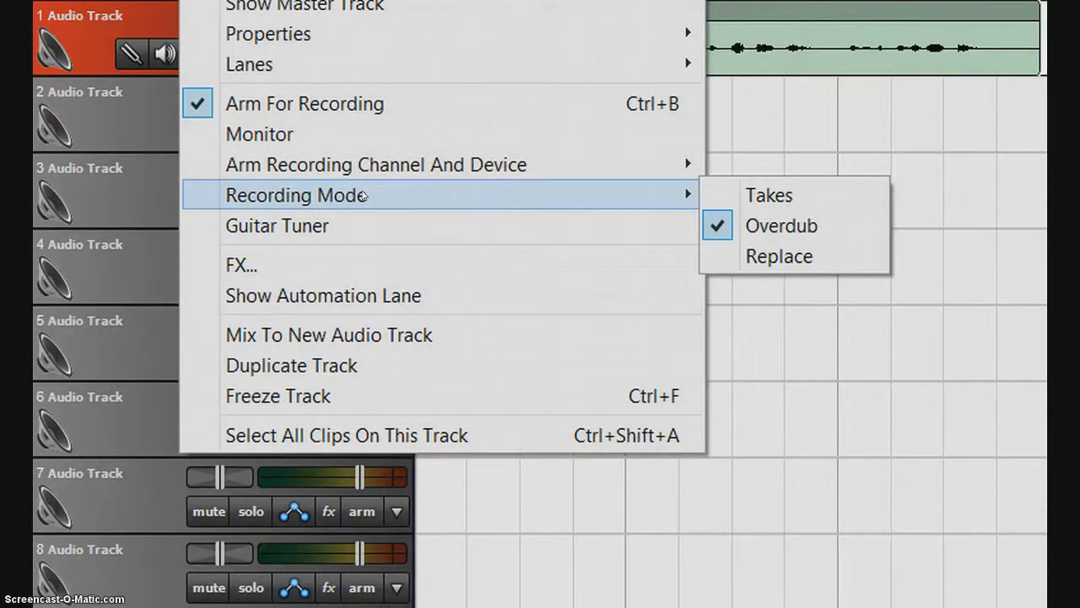
left_click(972, 127)
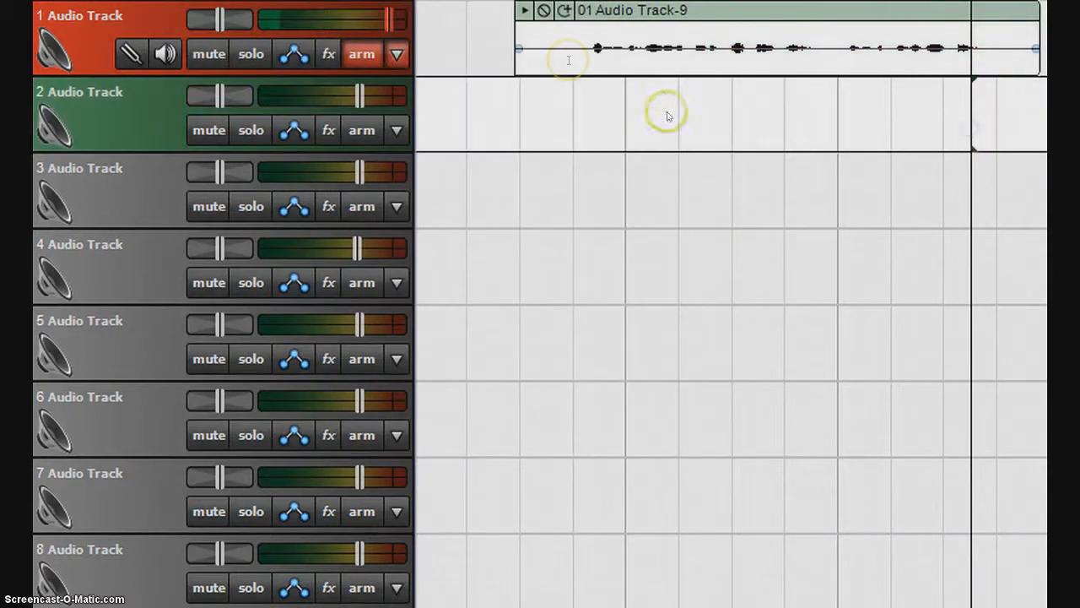
Record a second clip from the project start on Audio Track 1, overdubbing the existing clip
left_click(486, 35)
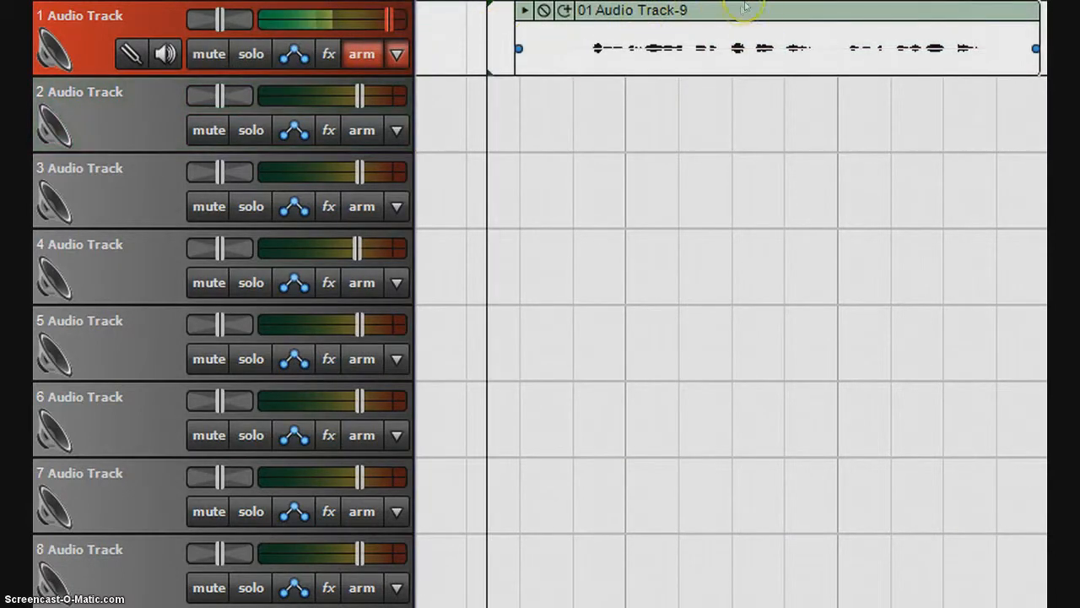
left_click(745, 10)
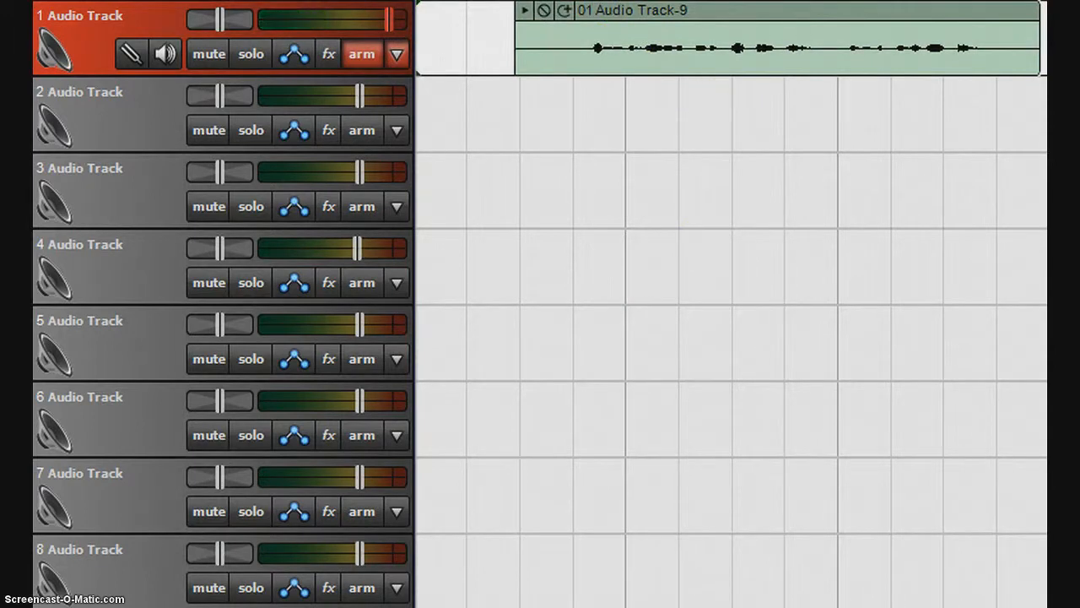
key("ctrl+r")
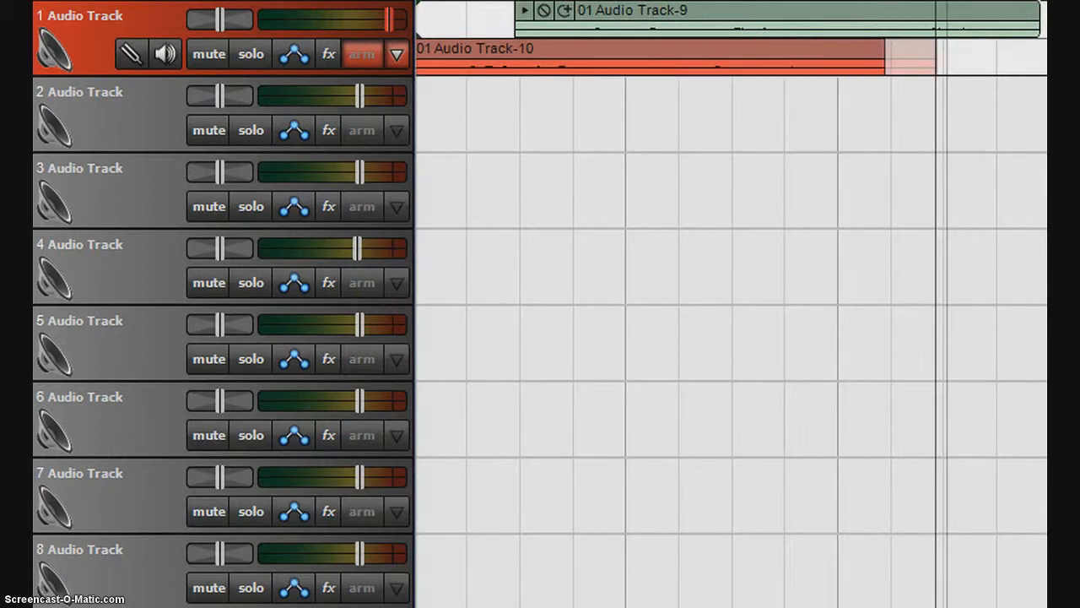
key("space")
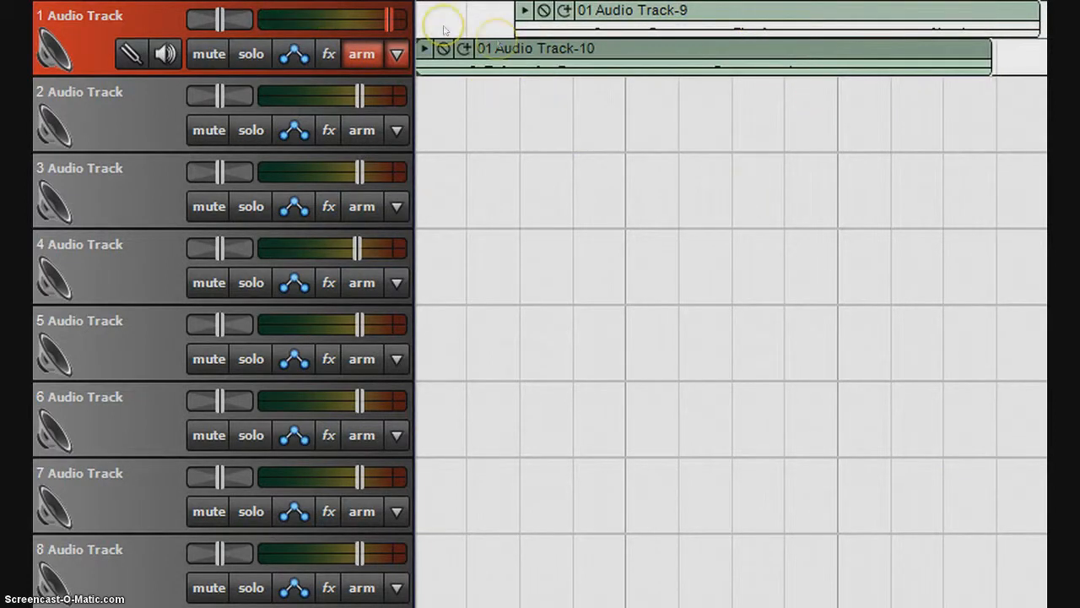
Shift the second recorded clip slightly later and overdub a shorter third clip on Audio Track 1 from the project start
left_click_drag(500, 47, 530, 51)
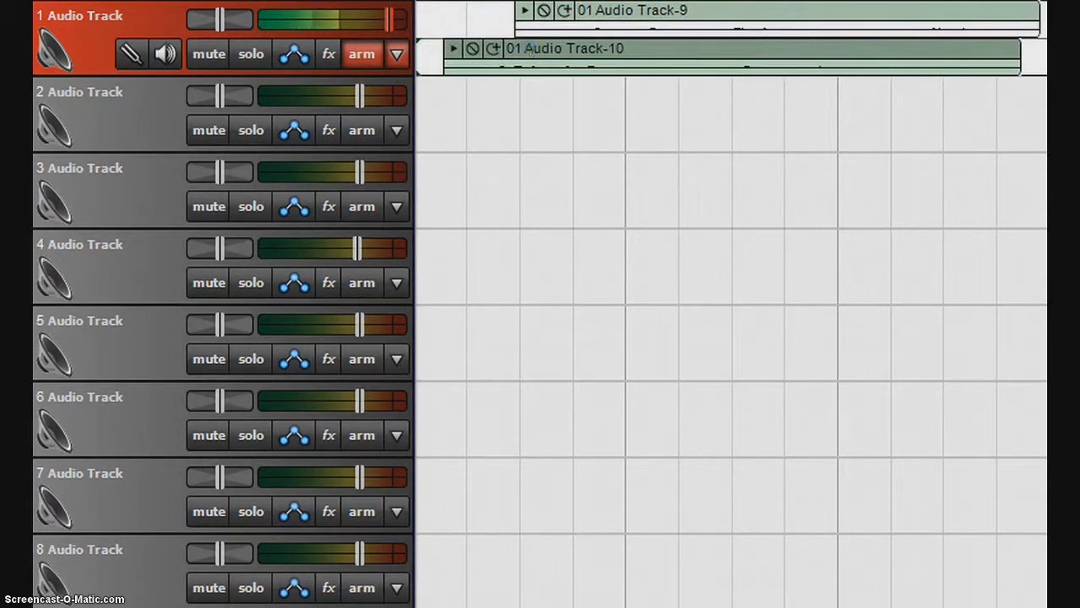
key("ctrl+r")
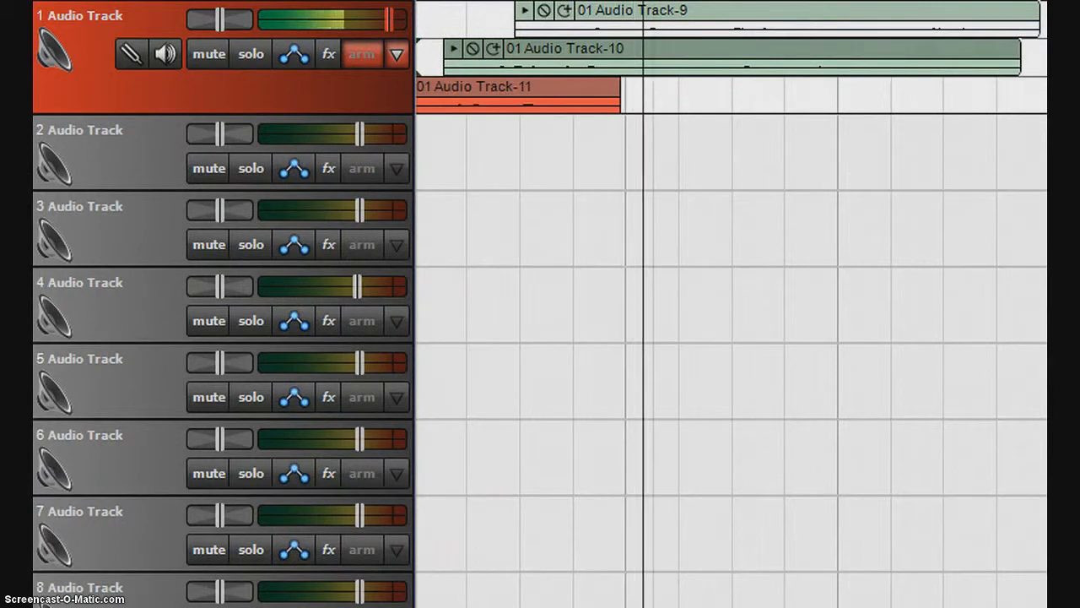
key("ctrl+r")
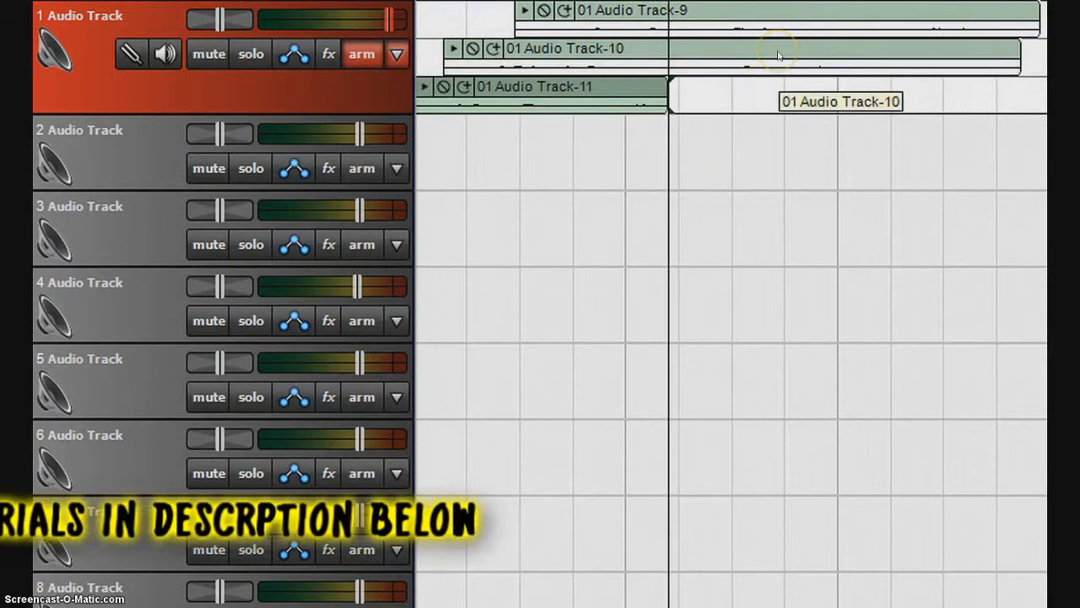
Delete the third and second overdub clips from Audio Track 1, keeping only the original recording
left_click(636, 91)
key("Delete")
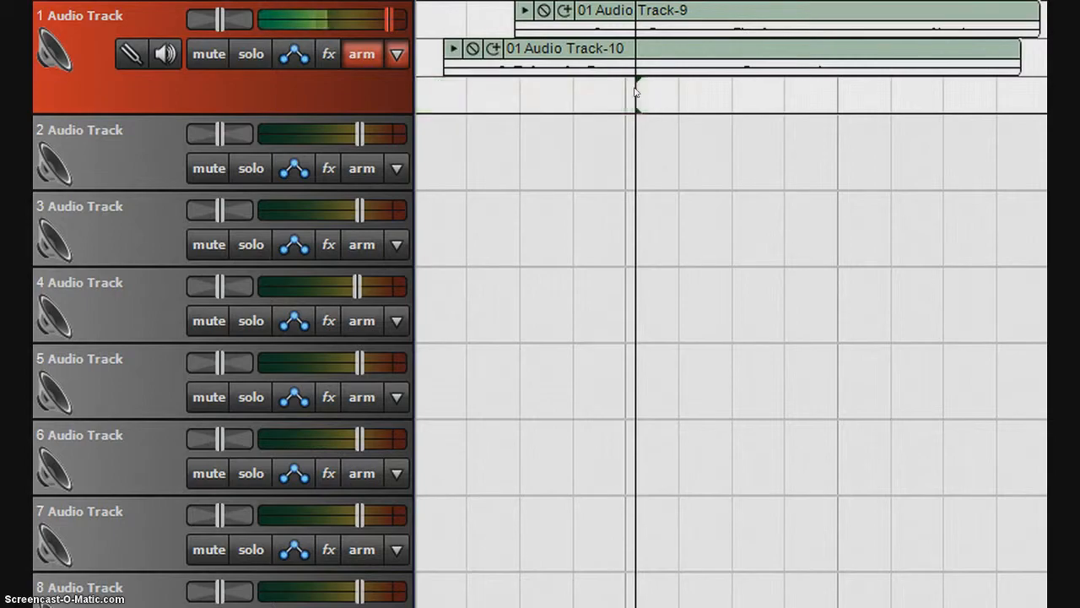
left_click(654, 65)
key("Delete")
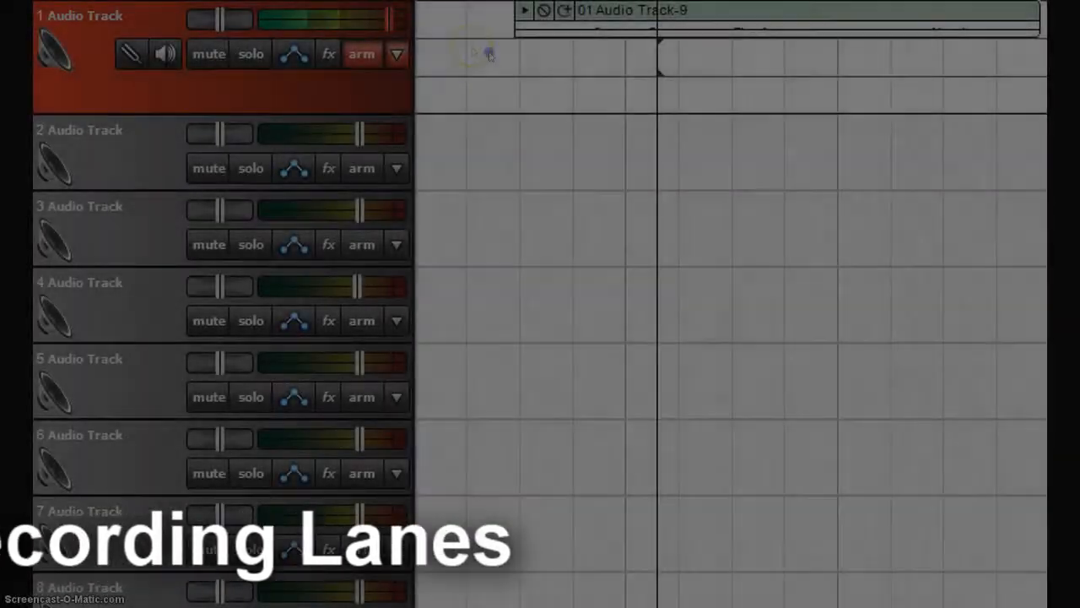
left_click_drag(489, 50, 1037, 94)
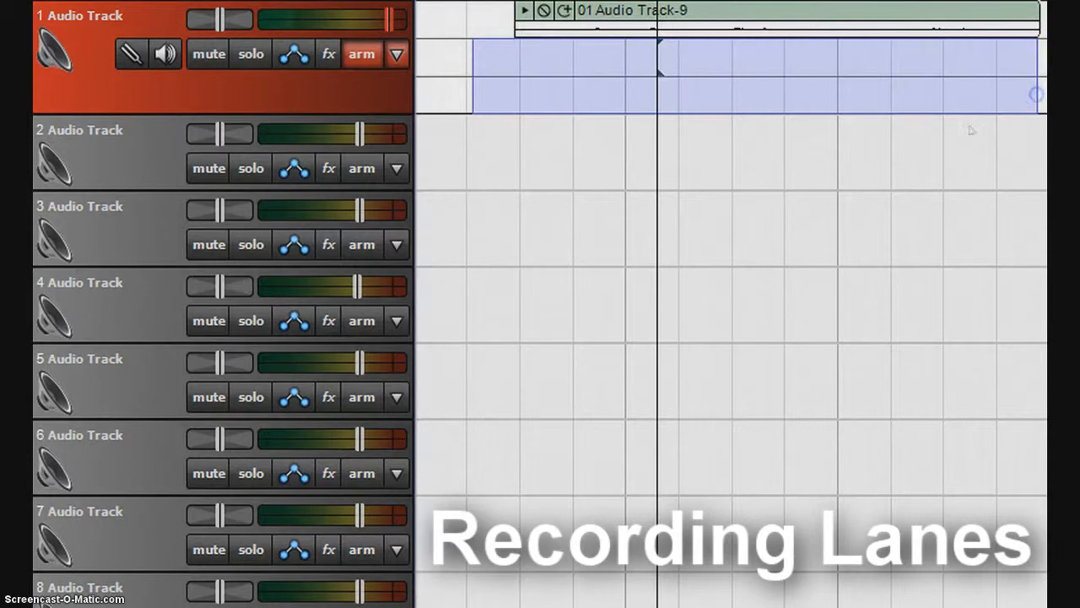
left_click(819, 101)
left_click(612, 55)
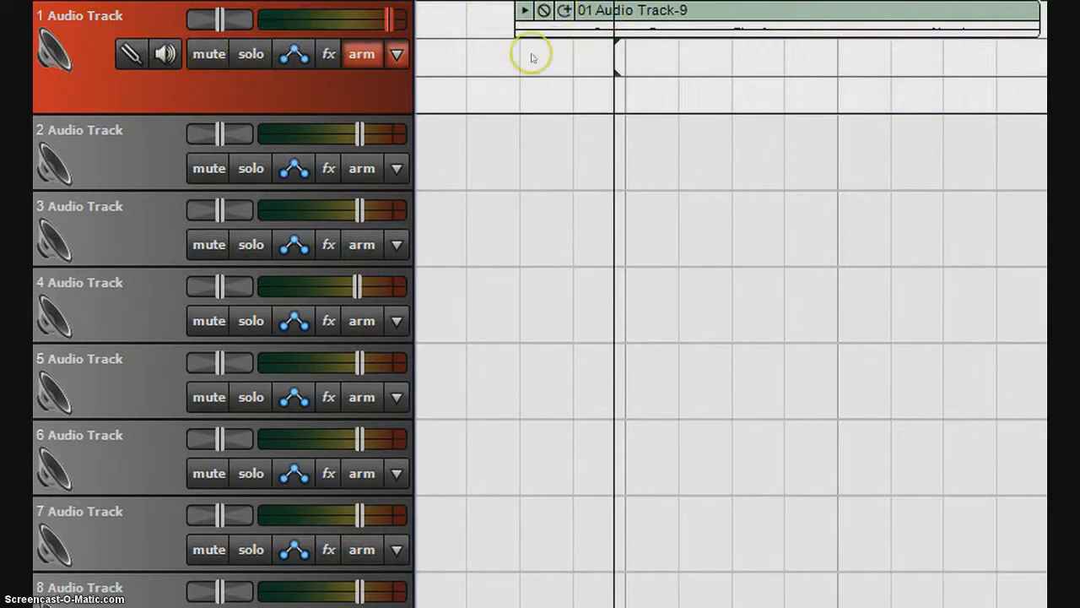
left_click(590, 49)
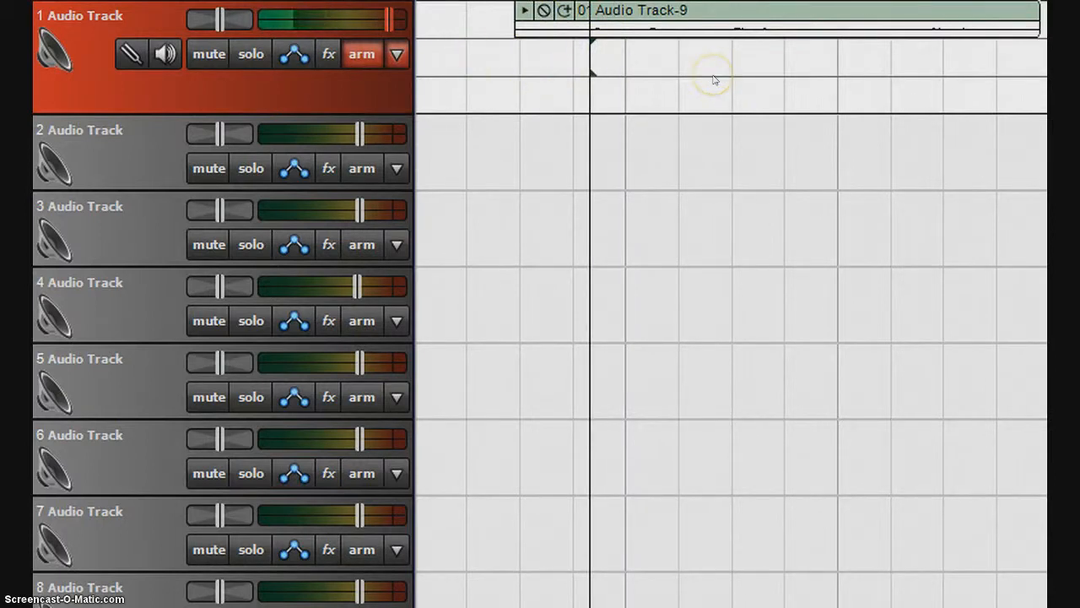
Add one more empty lane to Audio Track 1
right_click(704, 72)
mouse_move(878, 397)
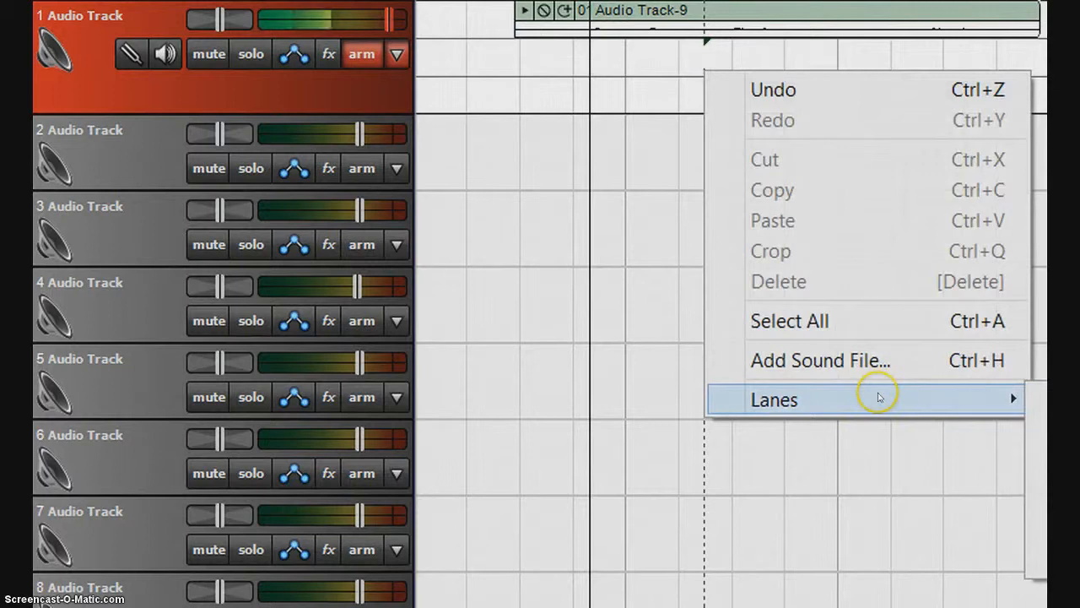
left_click(1036, 397)
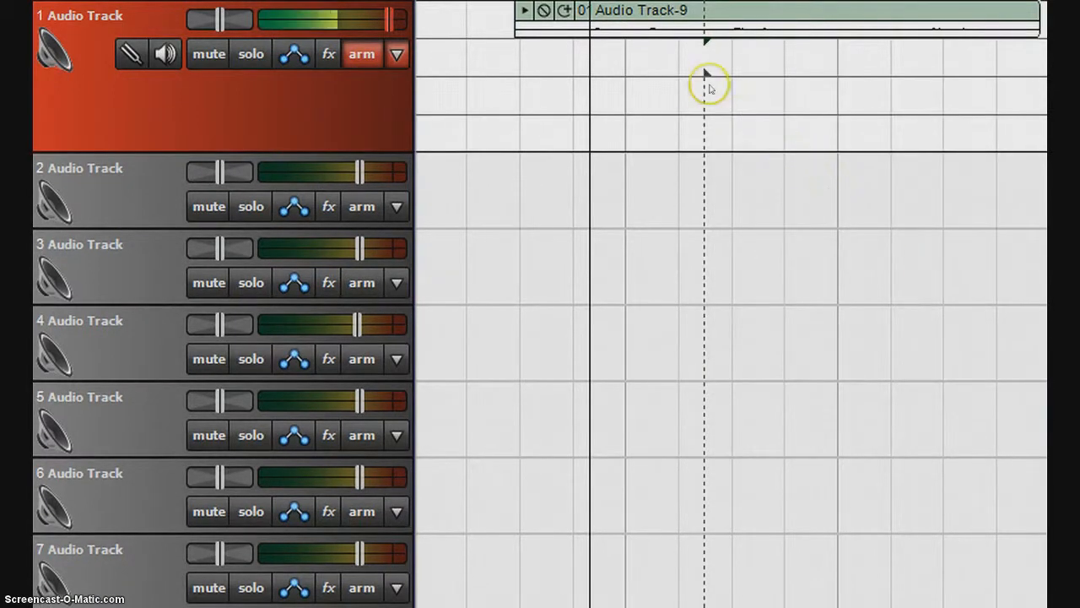
left_click(705, 84)
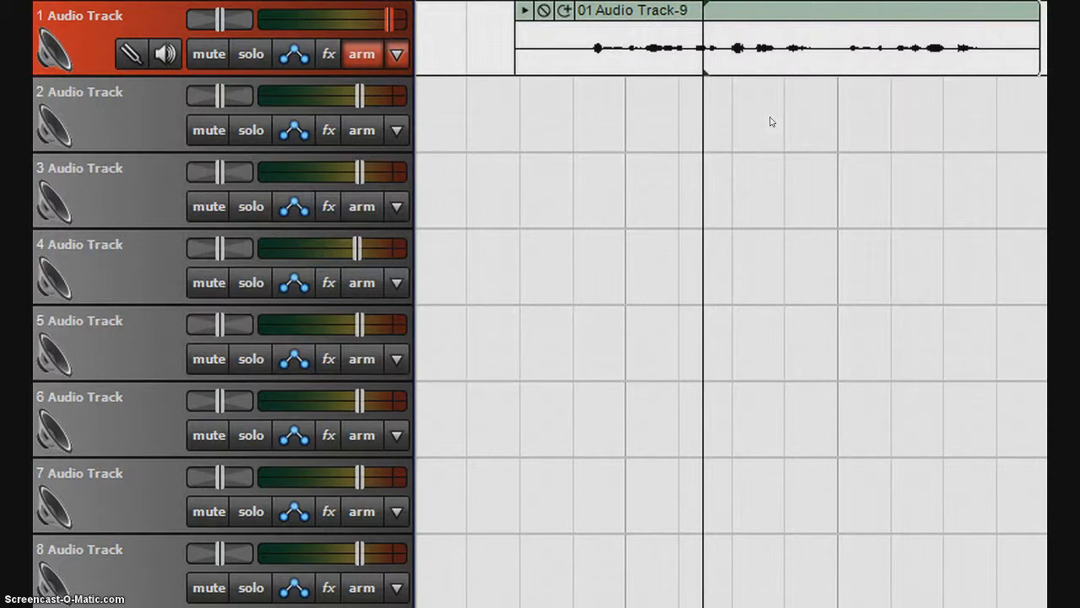
Overdub two short clips on Audio Track 1, each starting just before the beginning of the original clip
left_click(800, 44)
left_click(749, 12)
left_click(761, 23)
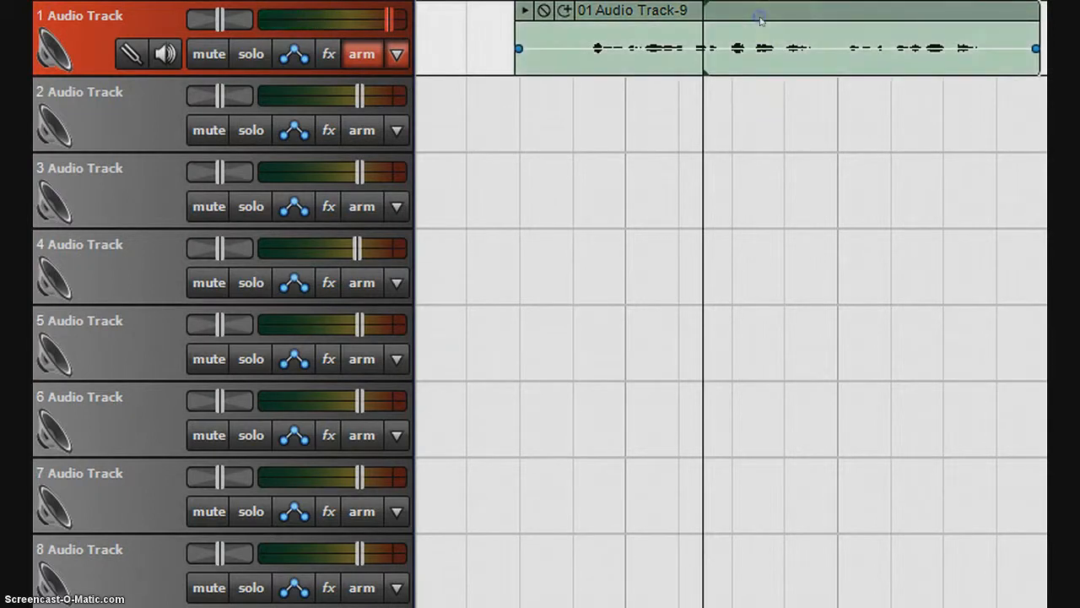
left_click(498, 239)
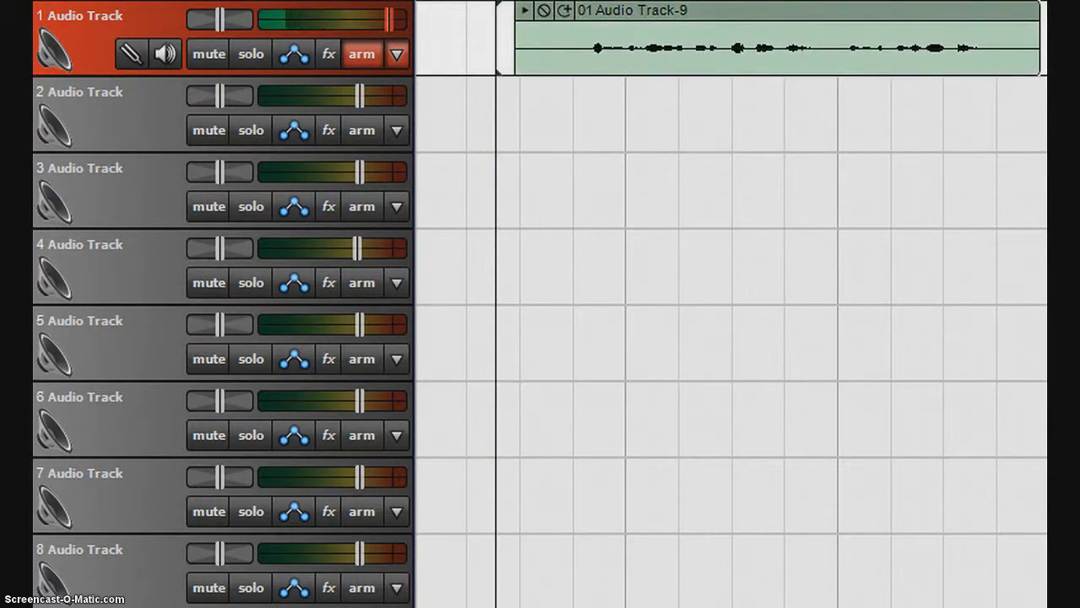
key("ctrl+r")
key("space")
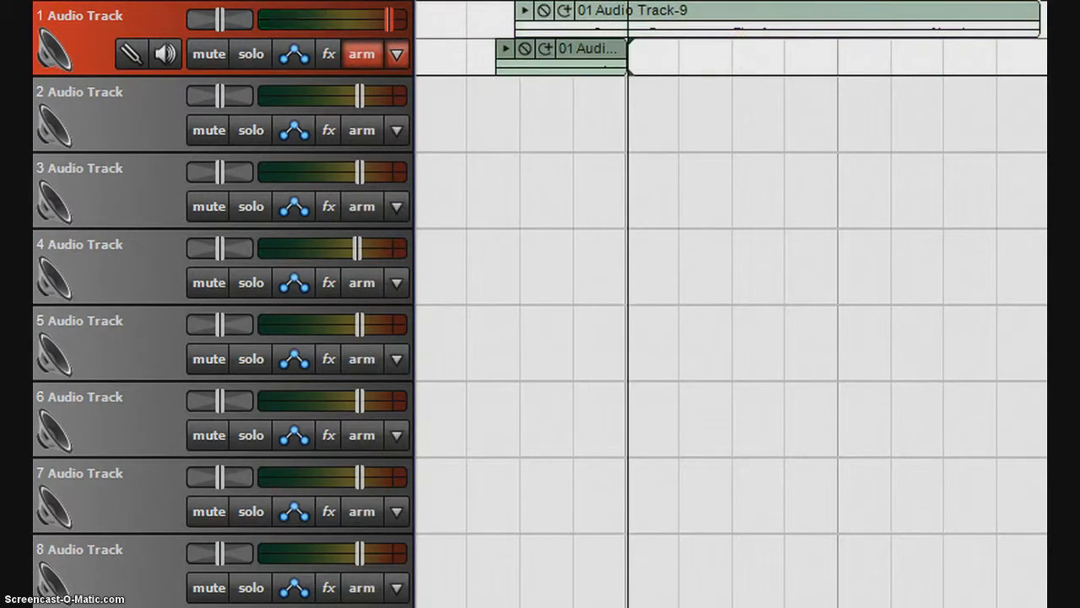
key("ctrl+r")
key("space")
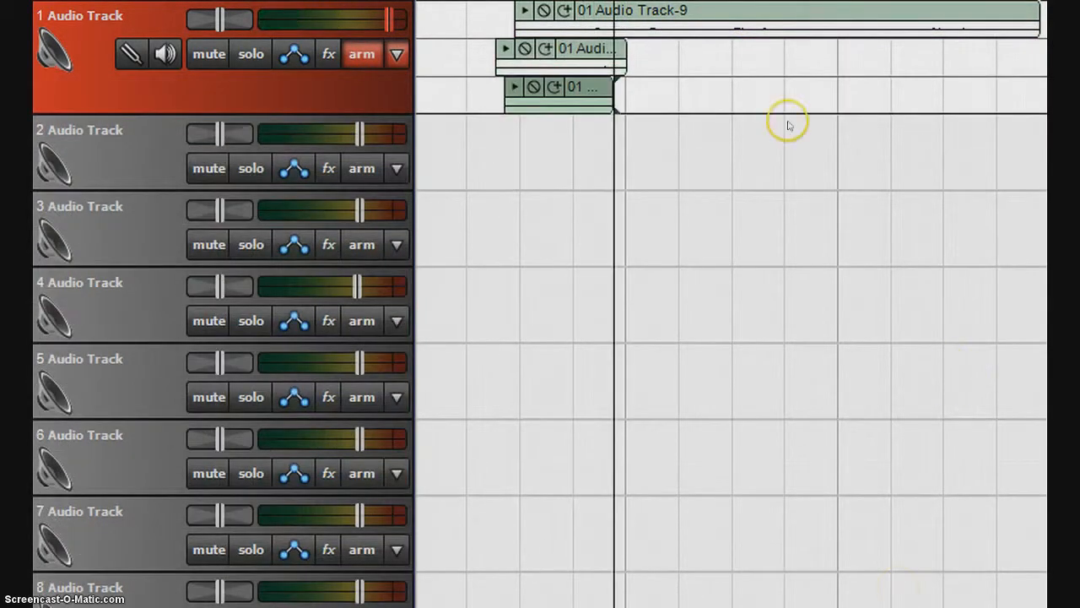
Try three extra lanes on Audio Track 1, remove them again, and clear all clips from the track
scroll(757, 34, "up", 3)
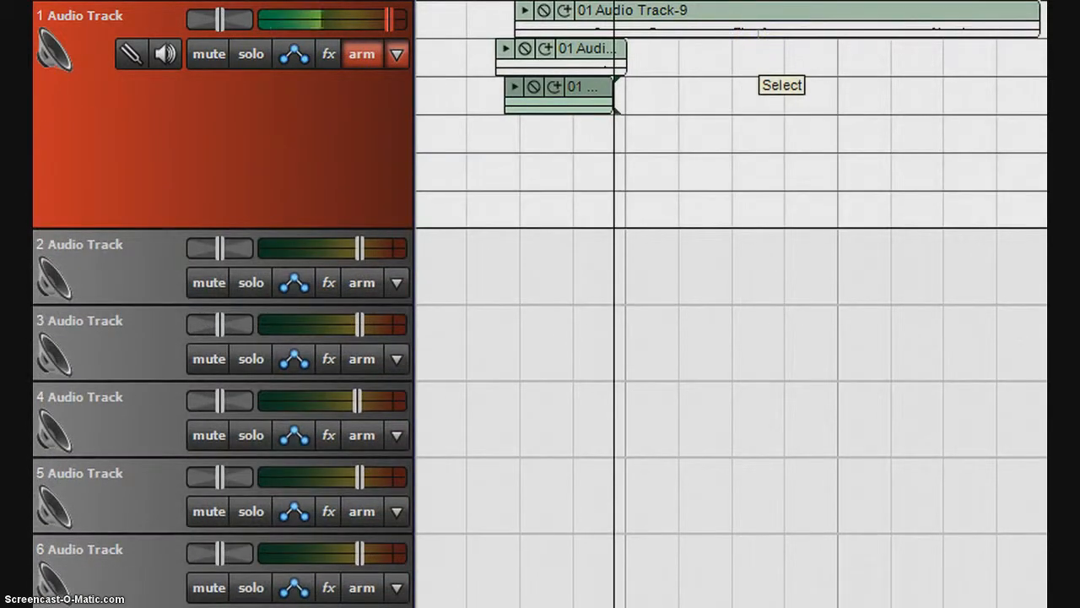
scroll(757, 34, "down", 3)
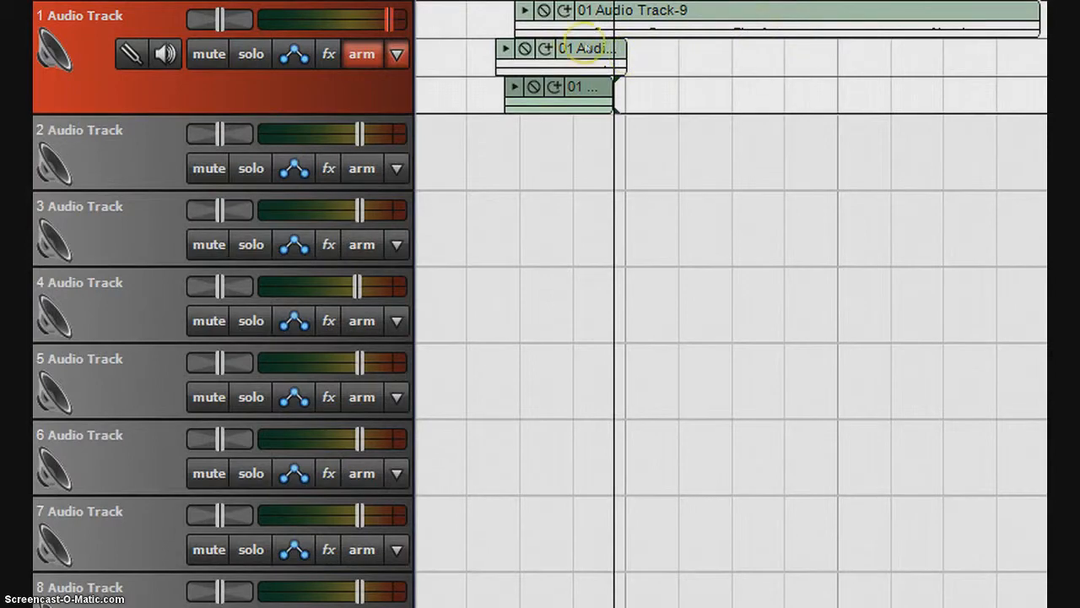
left_click_drag(1028, 106, 426, 4)
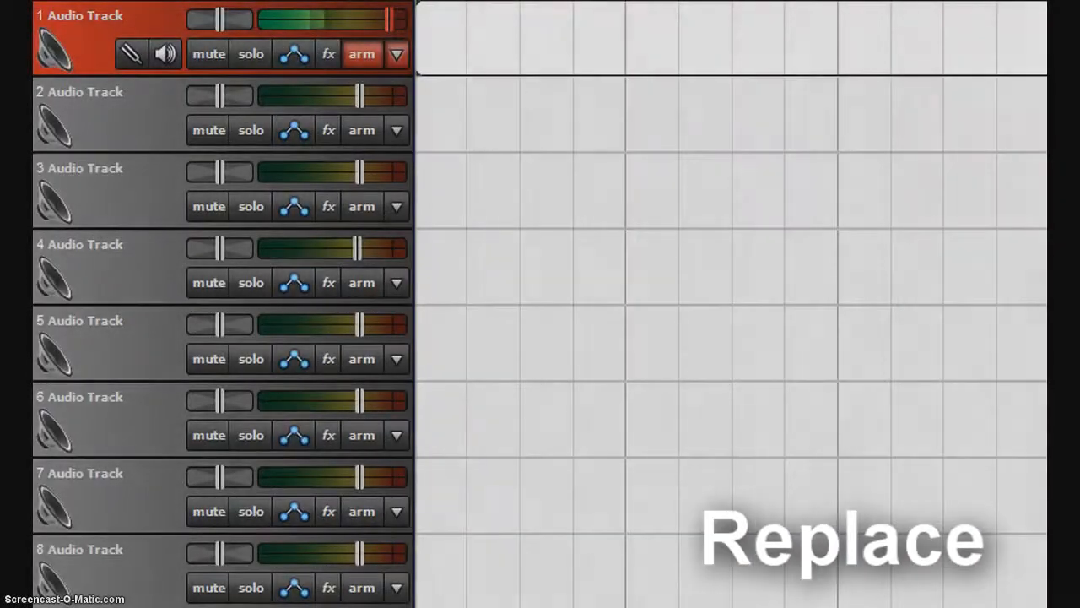
Set Audio Track 1's recording mode to Replace and record a short clip from the project start
left_click(397, 54)
mouse_move(410, 194)
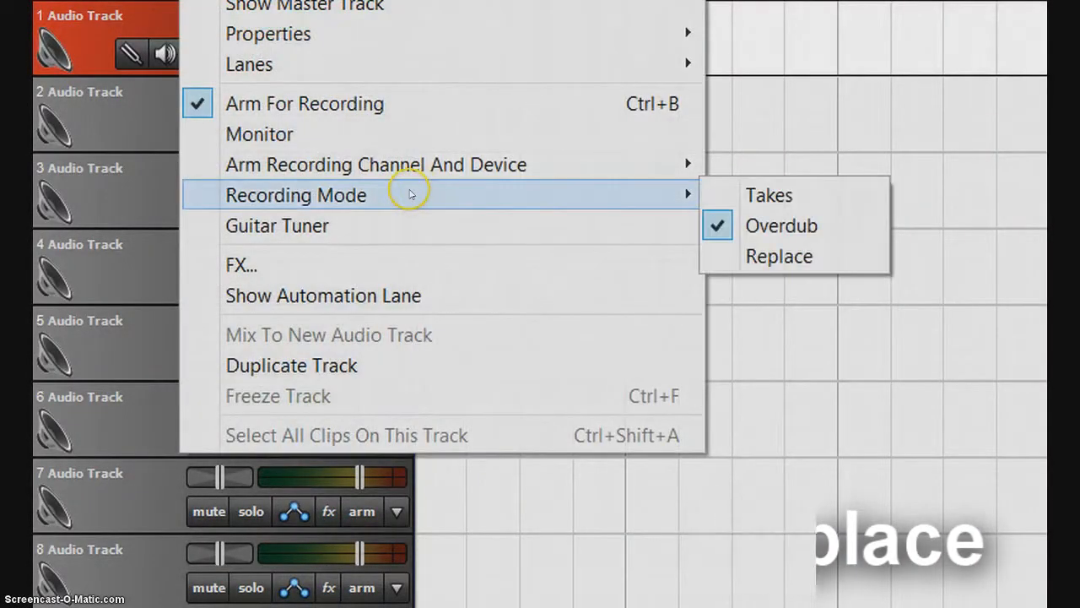
left_click(768, 258)
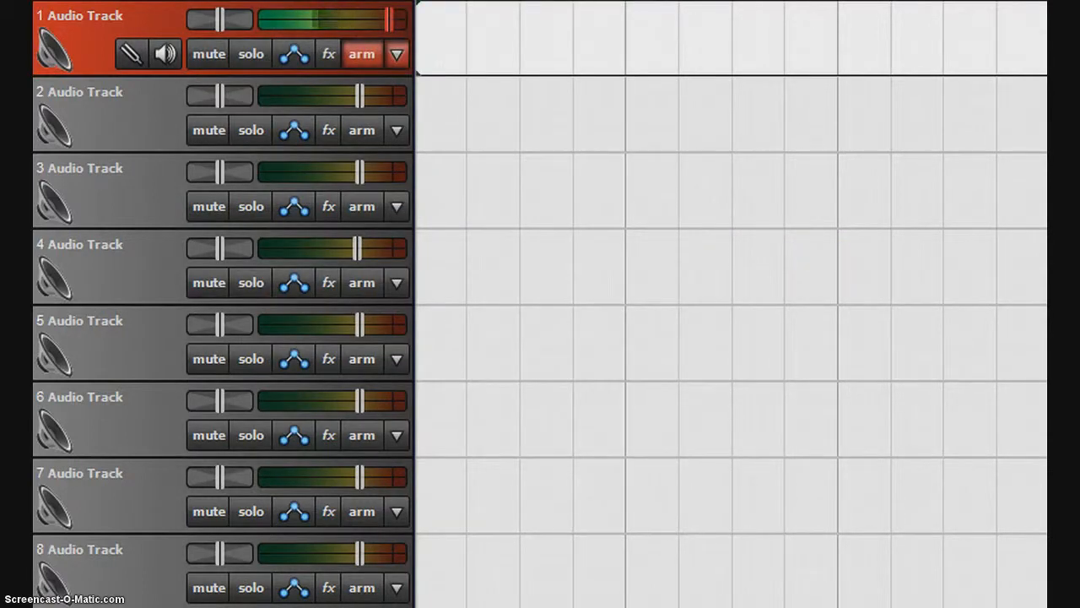
key("ctrl+r")
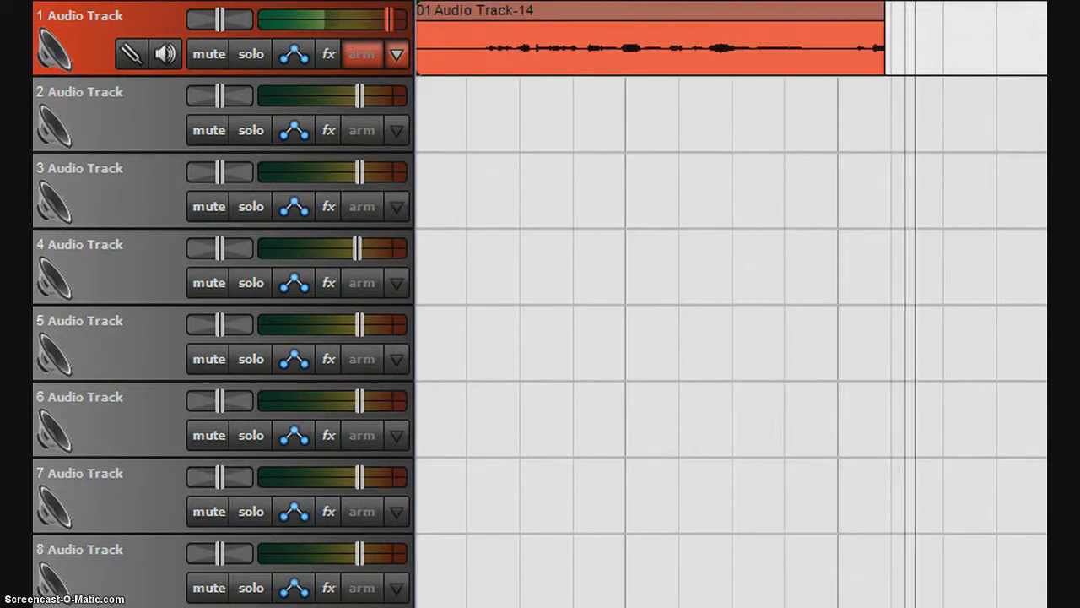
key("space")
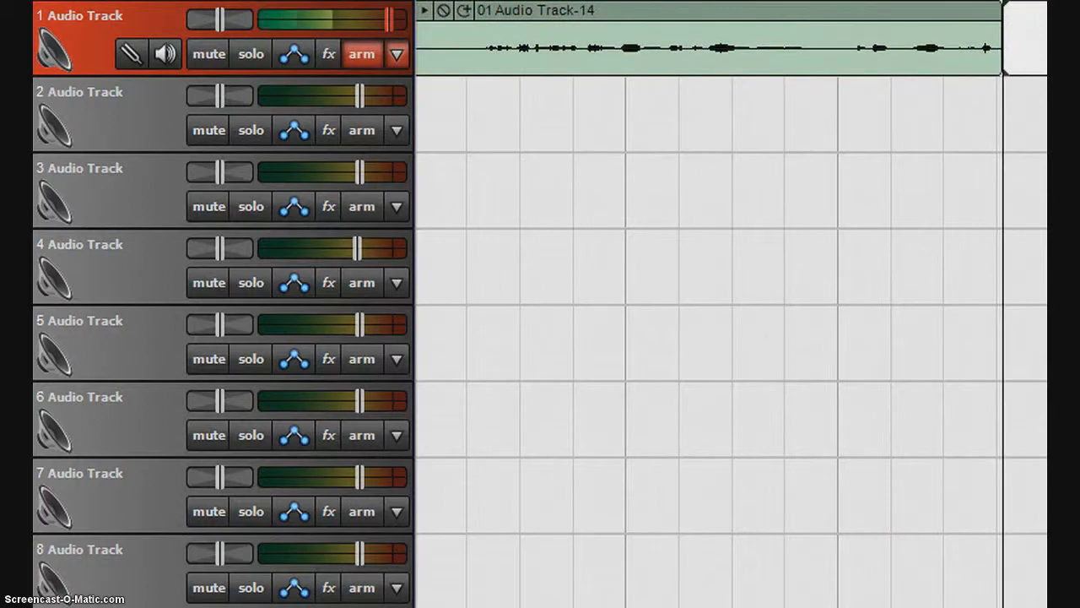
Move the recorded clip slightly later on Audio Track 1 and record over it from the project start
left_click(1017, 506)
left_click_drag(746, 14, 781, 17)
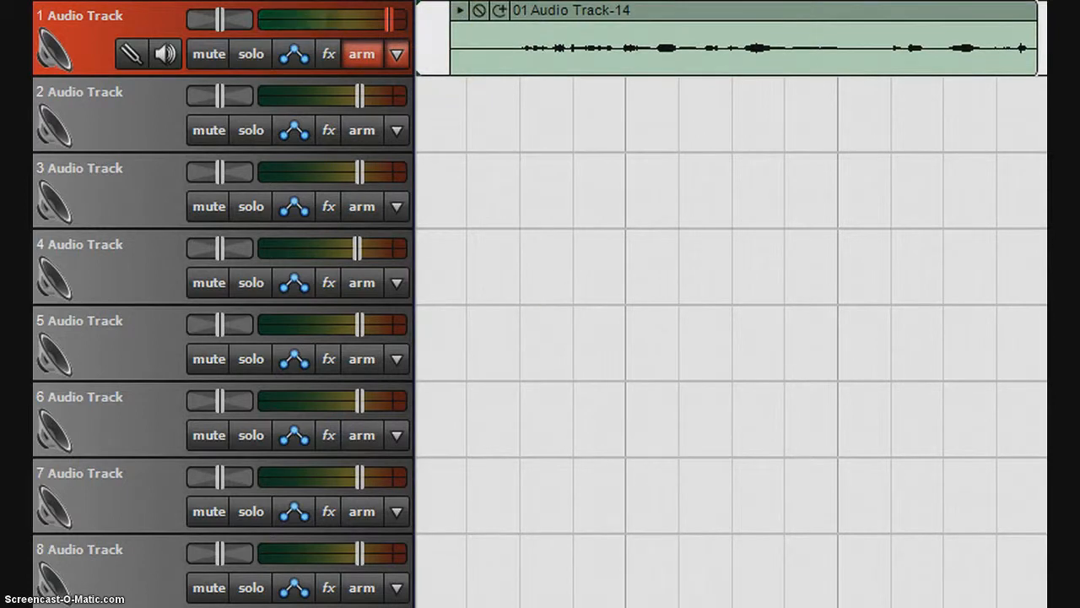
key("ctrl+r")
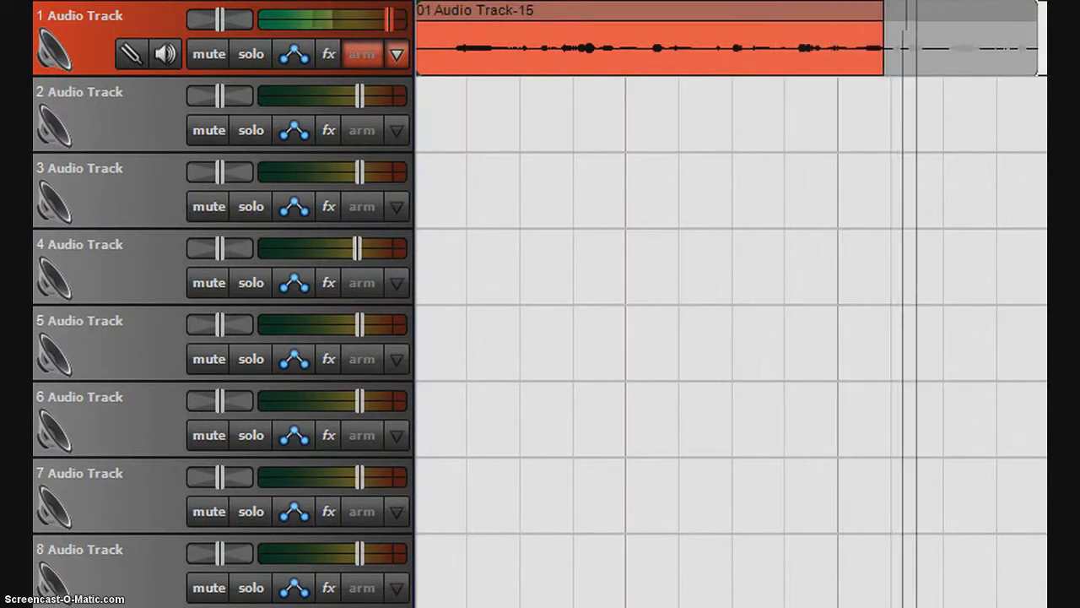
key("space")
Clear the clips from Audio Track 1 and set its recording mode to Takes
left_click_drag(810, 38, 818, 4)
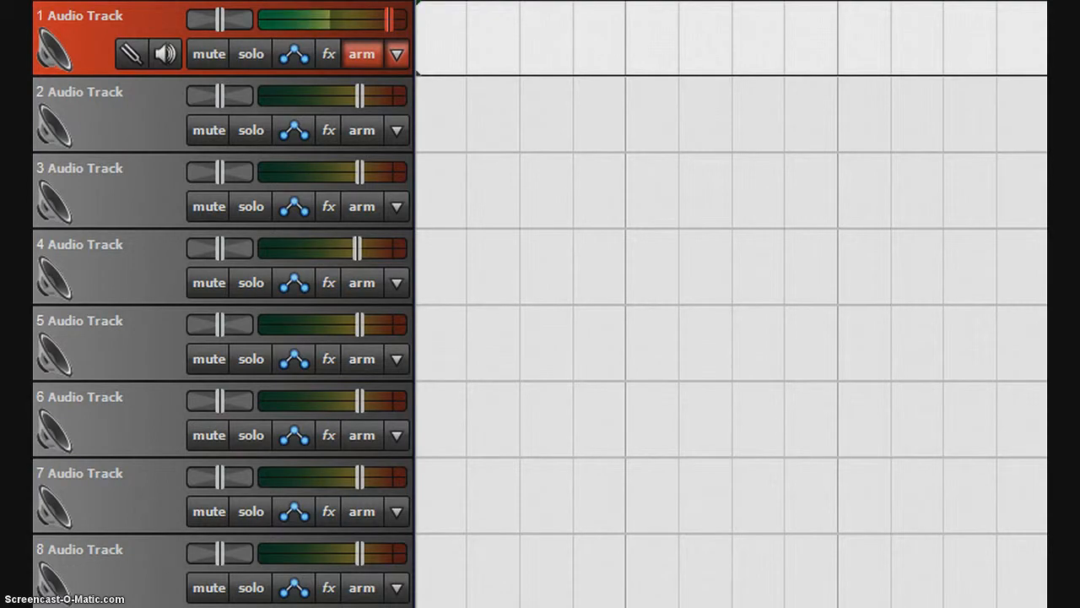
right_click(180, 9)
mouse_move(361, 196)
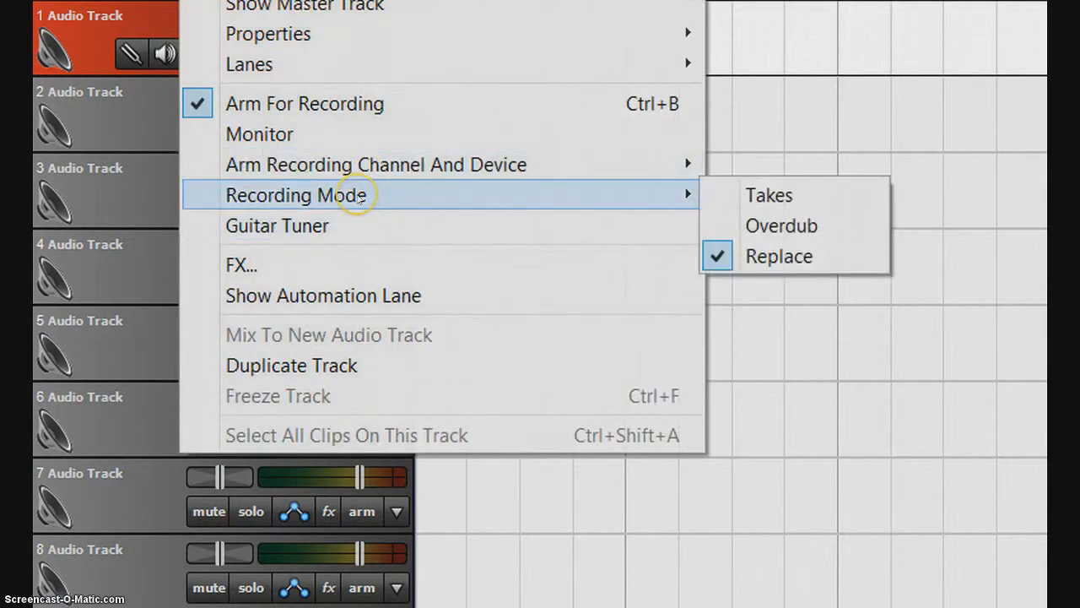
left_click(783, 197)
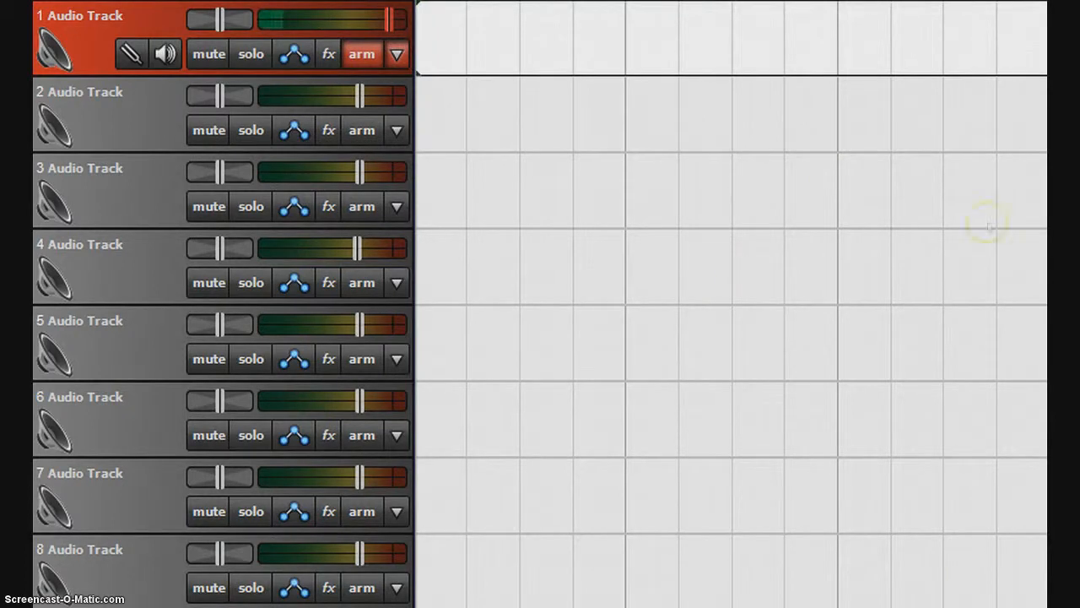
Turn on loop mode for the project
scroll(732, 135, "up", 3)
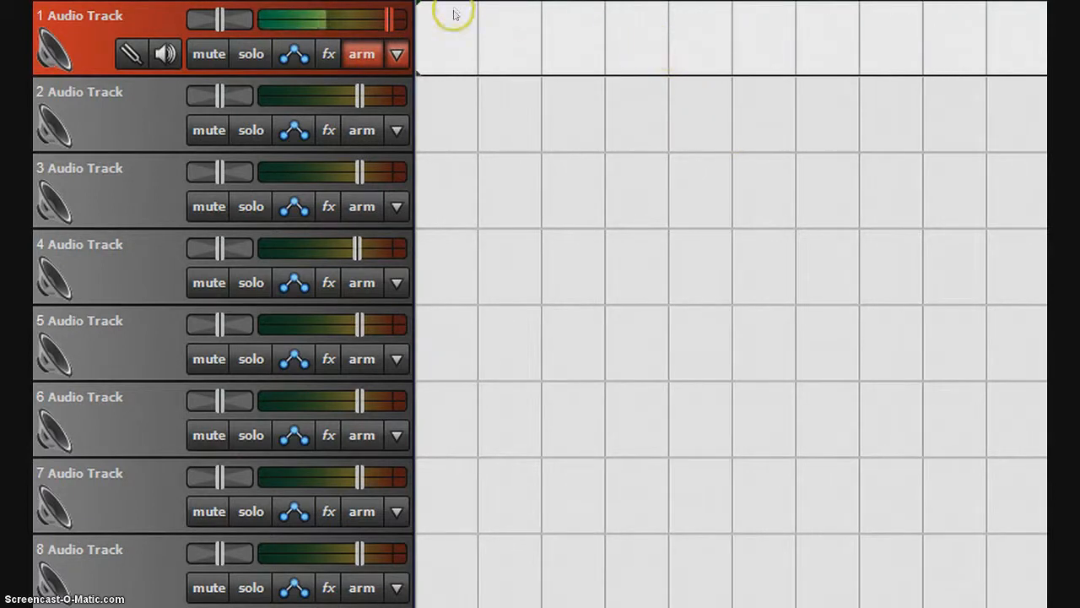
scroll(788, 36, "down", 2)
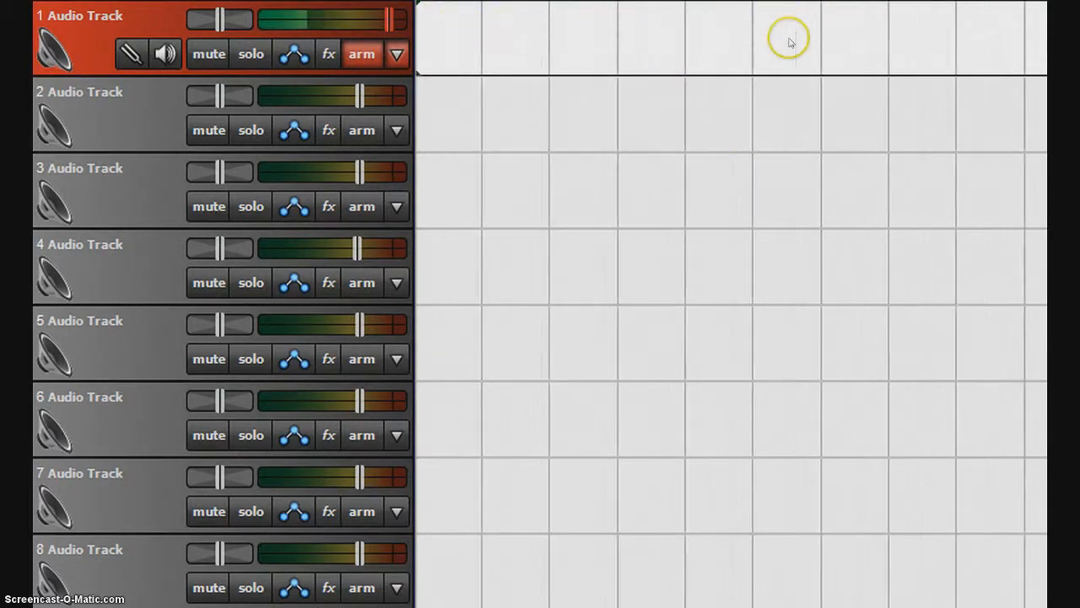
scroll(788, 39, "up", 2)
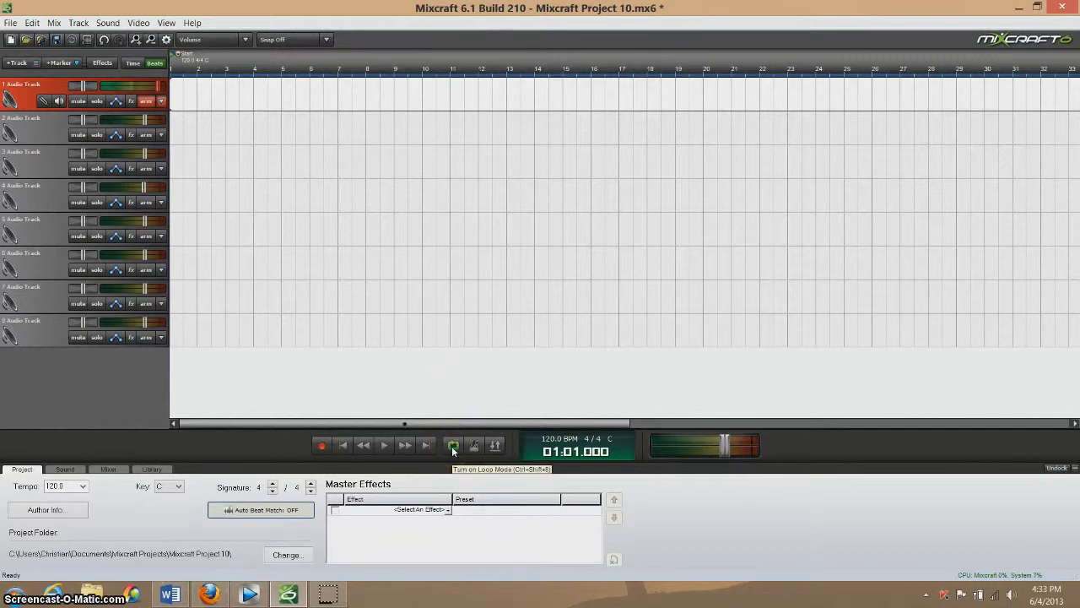
left_click(453, 447)
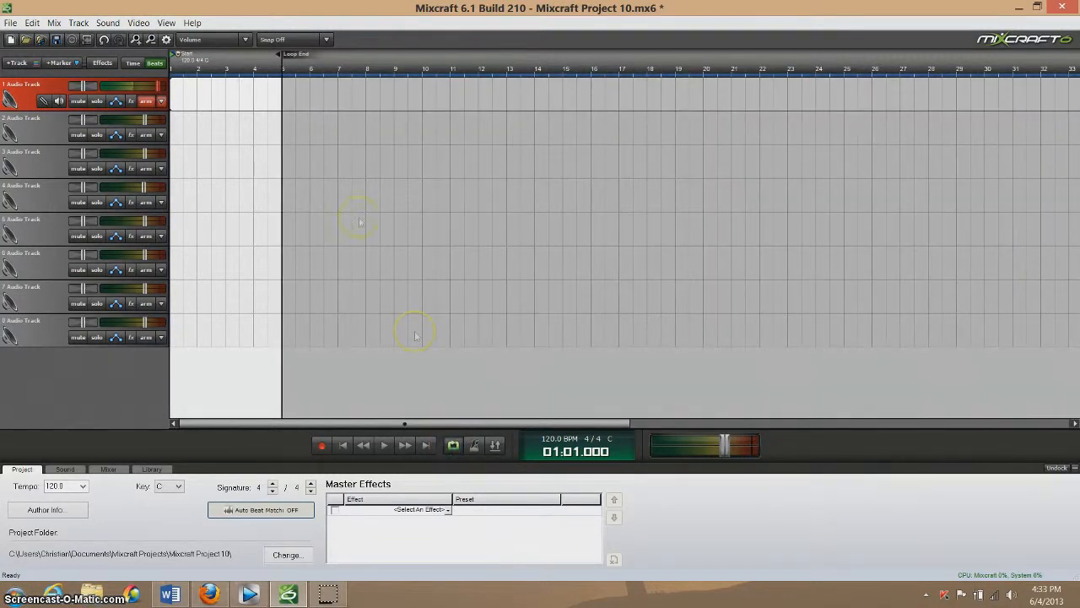
Set the loop start at the project start and record four looped takes on Audio Track 1, stopping partway through the fourth
scroll(340, 202, "up", 2)
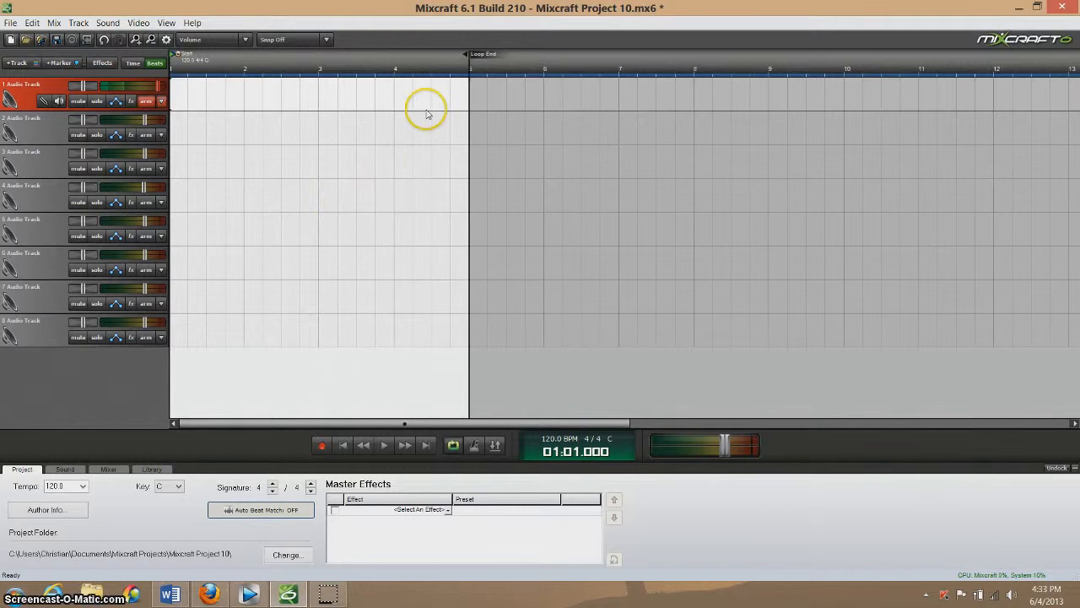
scroll(455, 123, "up", 1)
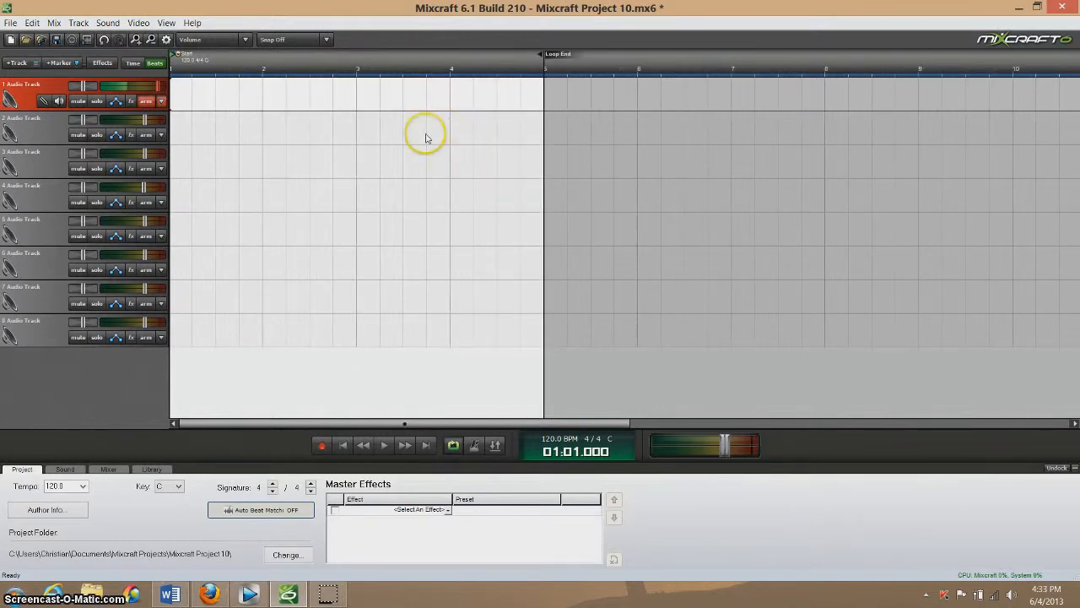
scroll(397, 268, "up", 3)
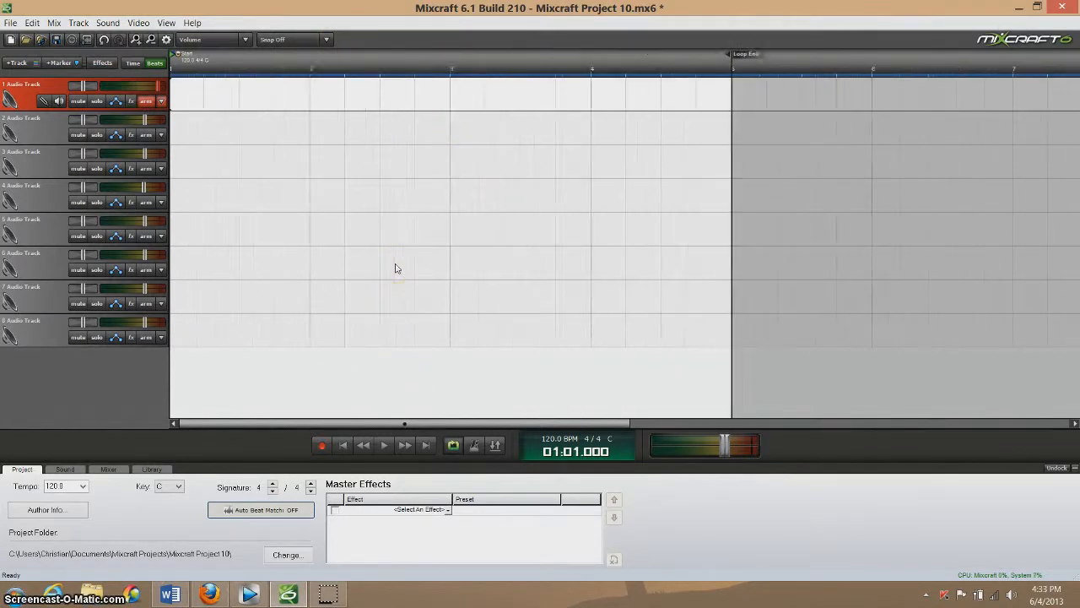
scroll(396, 268, "down", 1)
left_click(241, 81)
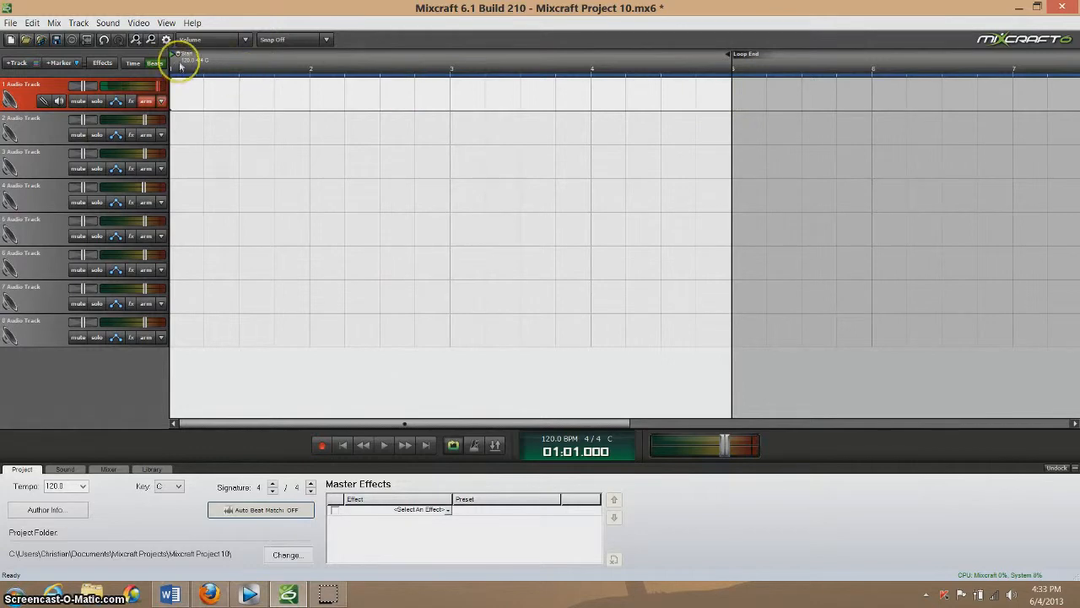
mouse_move(170, 63)
left_mouse_down()
mouse_move(270, 62)
mouse_move(172, 63)
left_mouse_up()
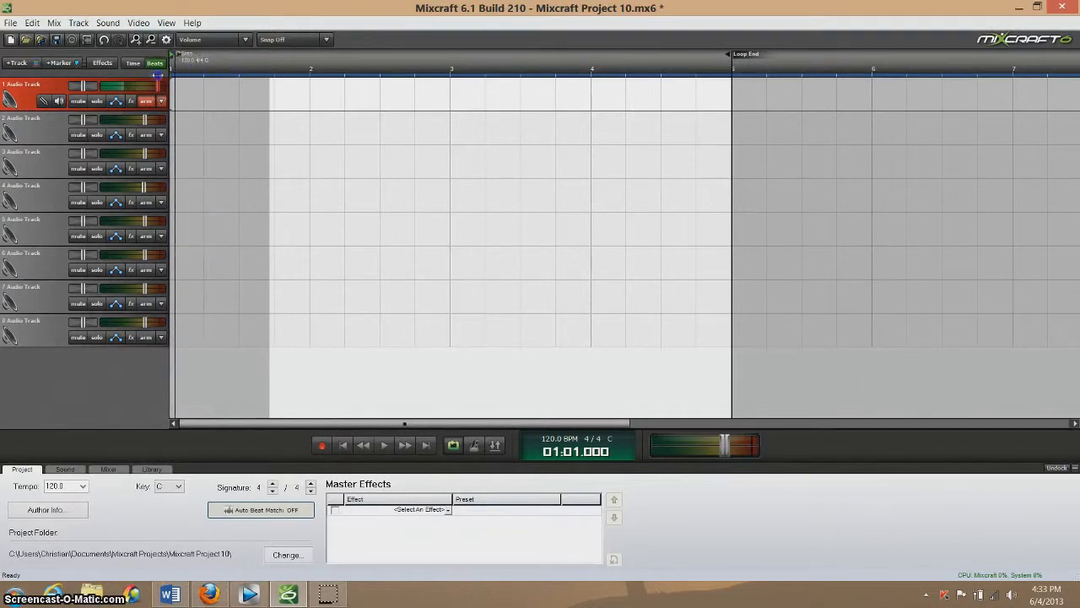
left_click(320, 447)
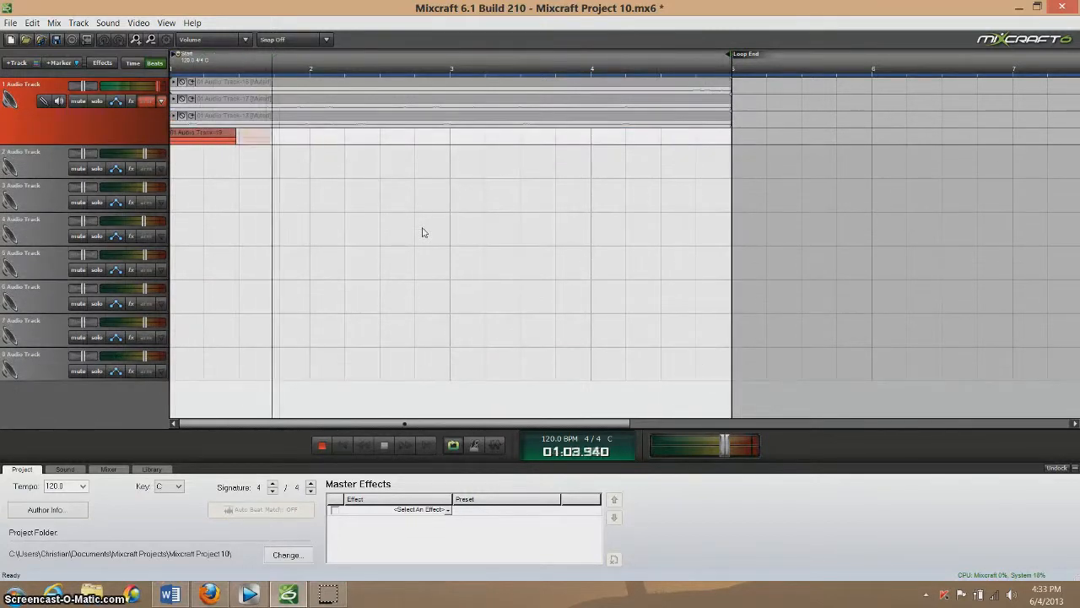
key("space")
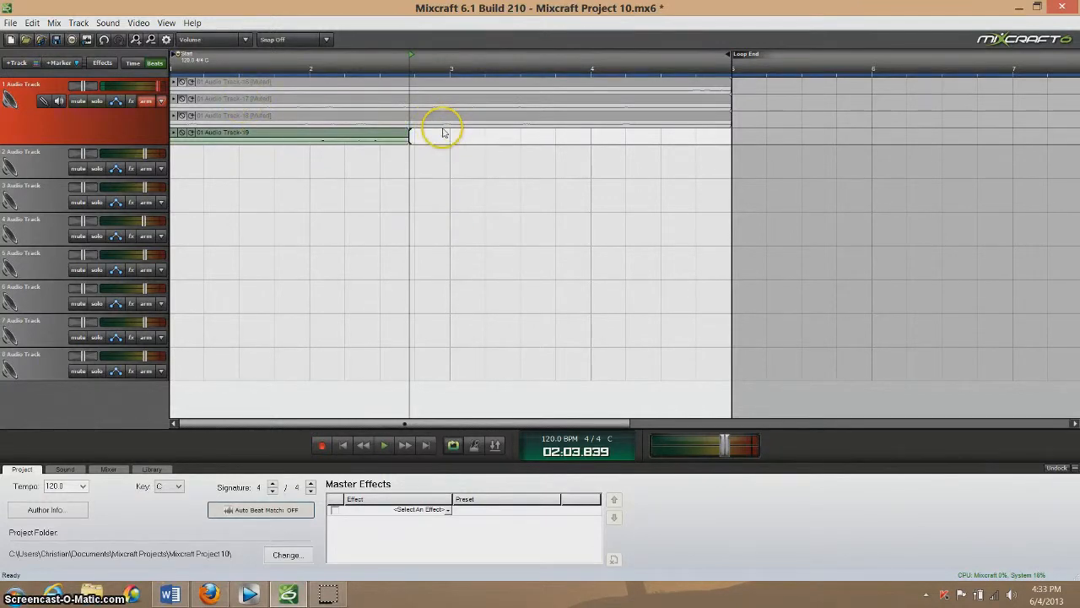
Toggle the mute state of the individual takes on Audio Track 1, leaving all four lanes unmuted
left_click(181, 115)
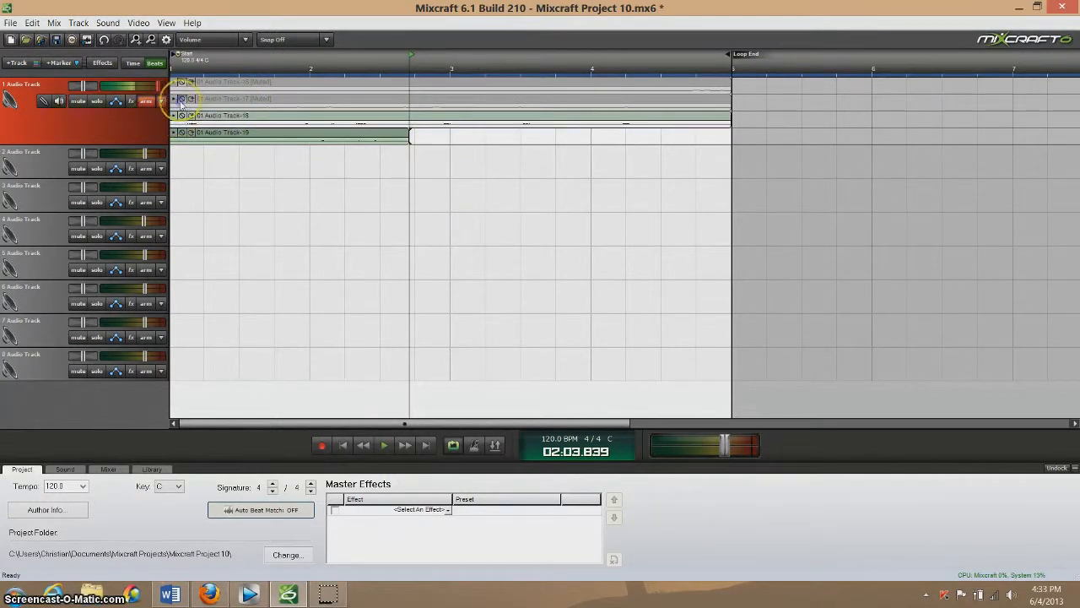
left_click(182, 99)
left_click(182, 116)
left_click(182, 133)
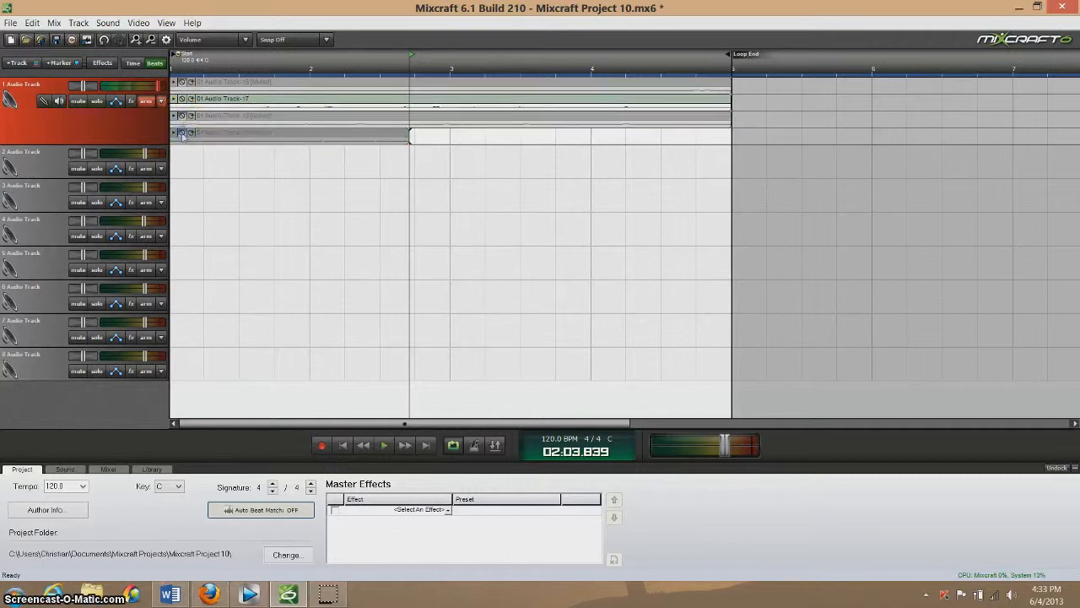
left_click(181, 82)
left_click(181, 116)
left_click(181, 132)
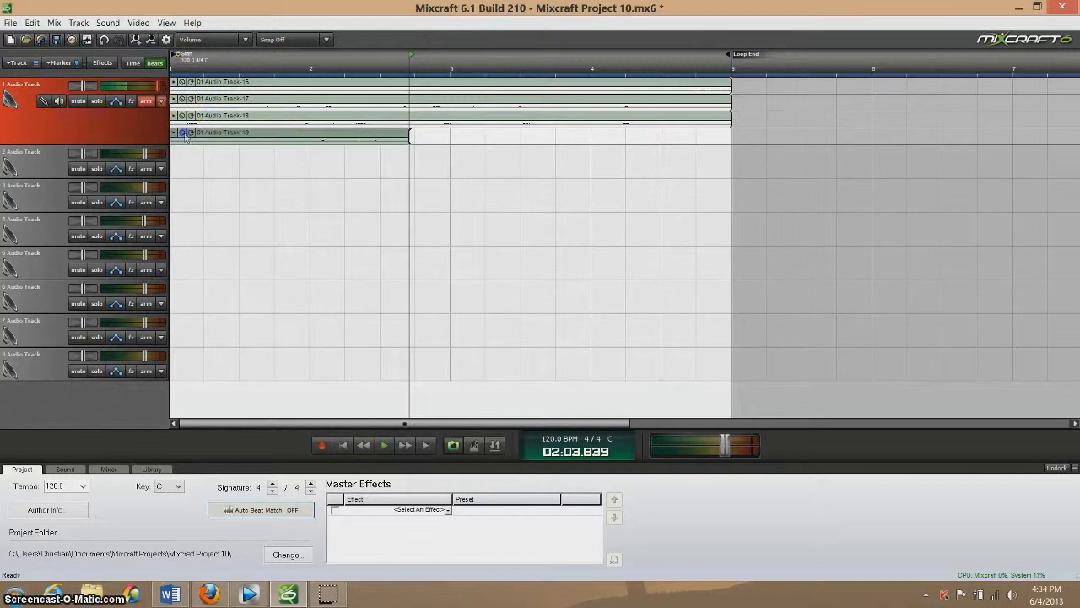
Delete the takes on Audio Track 1 up to about the middle of bar 4, including the remaining end pieces
left_click_drag(658, 136, 171, 135)
key("Delete")
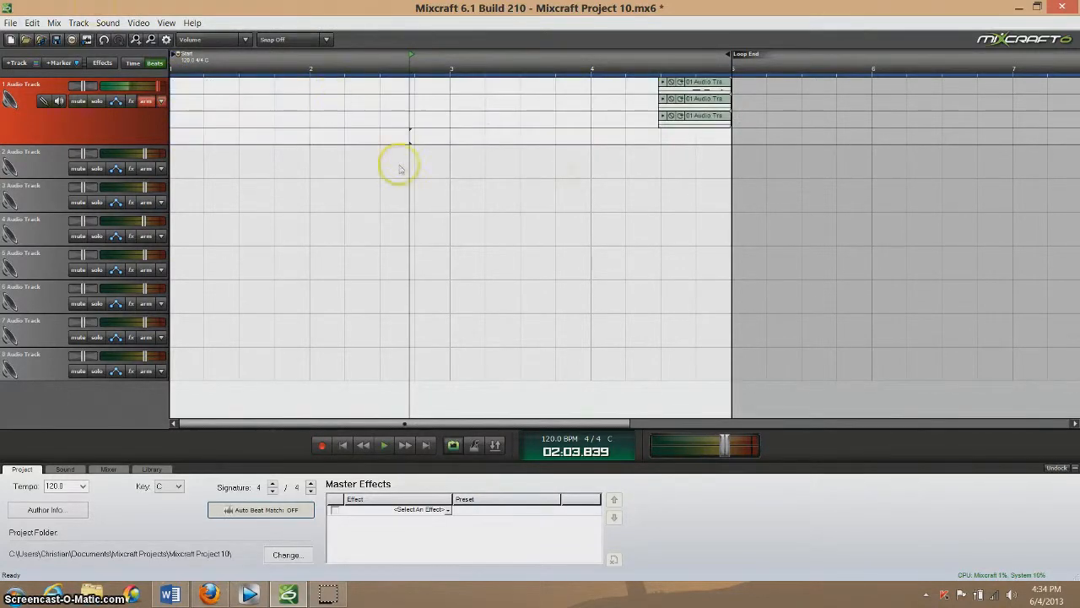
left_click_drag(759, 147, 603, 54)
key("Delete")
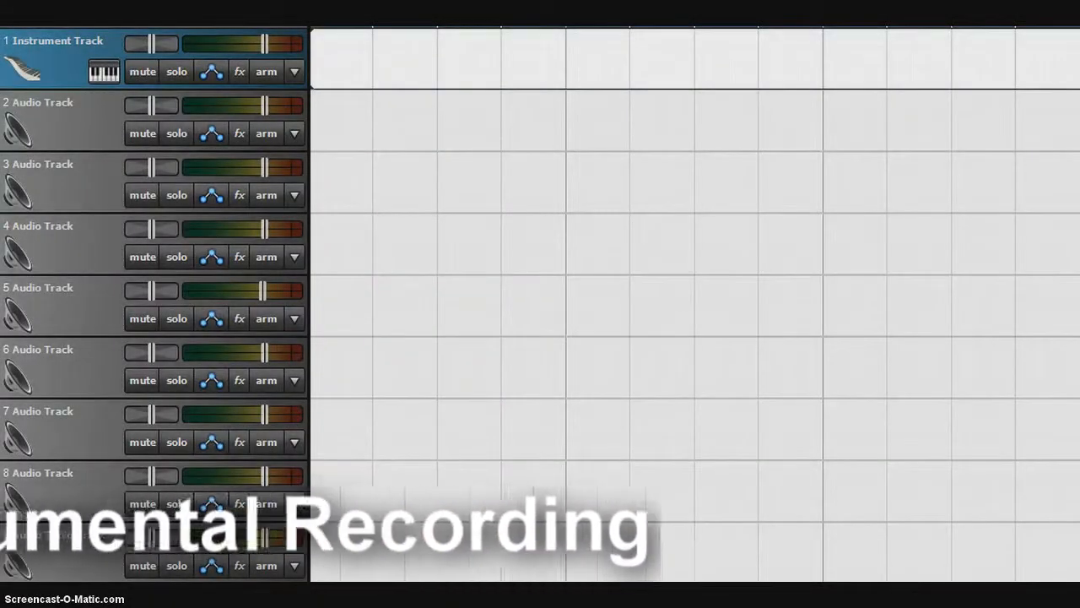
Arm the Instrument Track for recording and assign it the Acoustic Piano preset from the Keyboard - Piano category
left_click(112, 81)
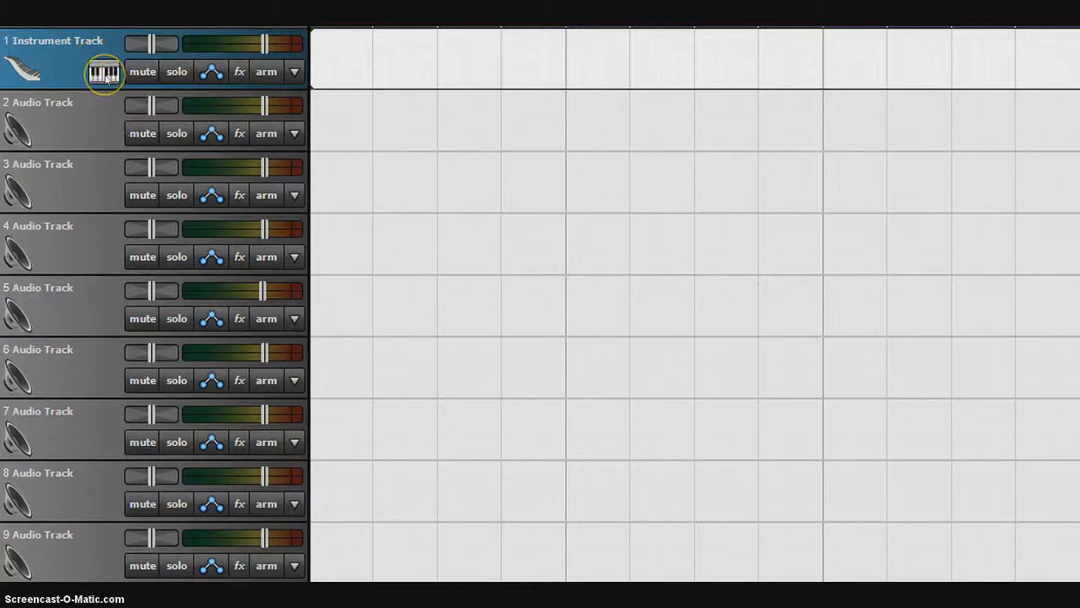
left_click(266, 73)
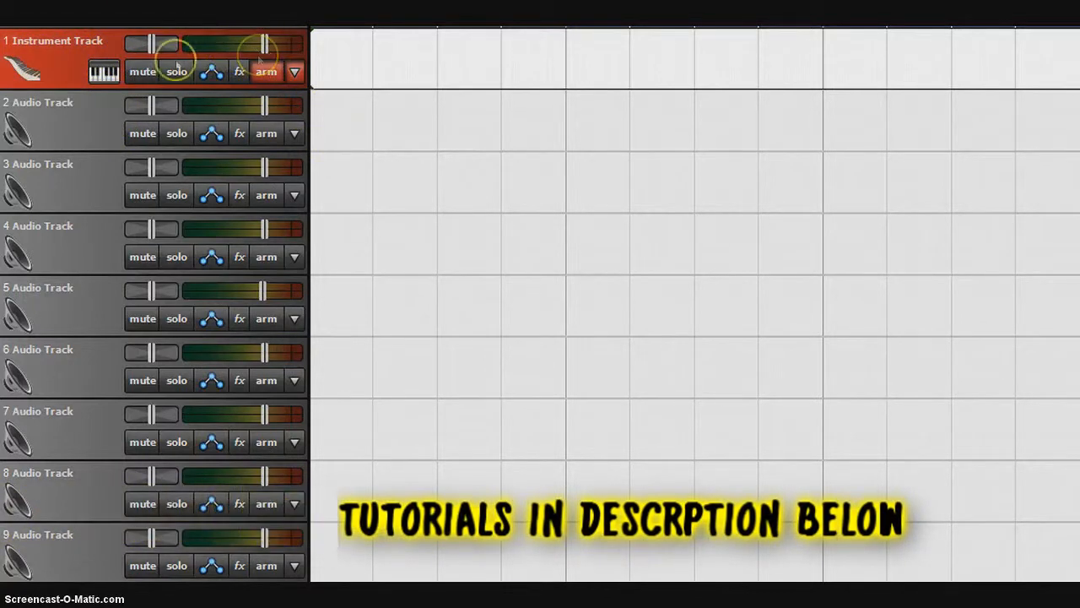
left_click(104, 72)
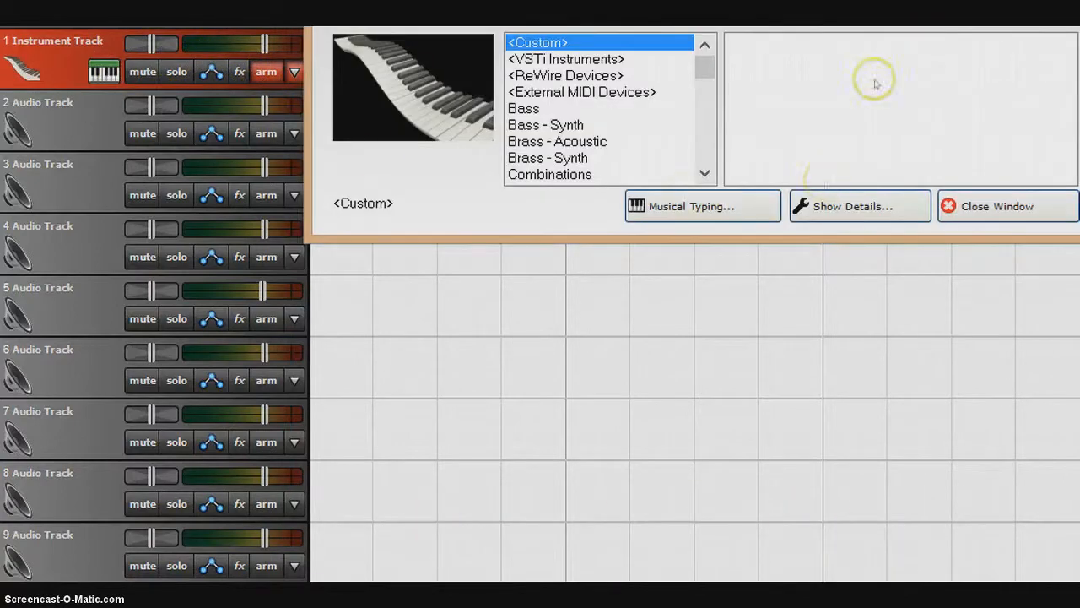
left_click_drag(833, 16, 722, 262)
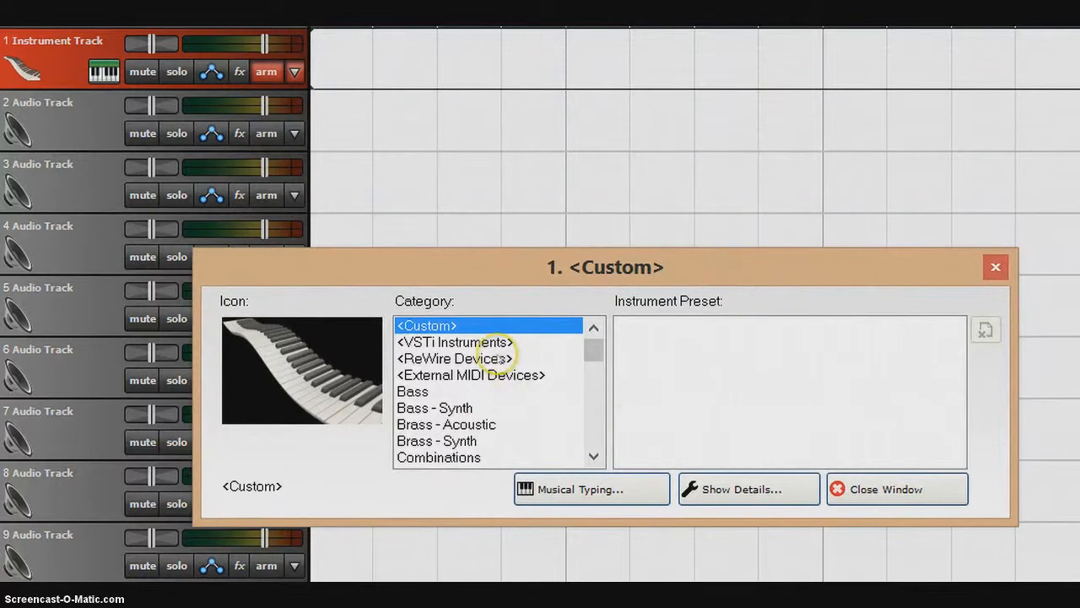
left_click_drag(589, 374, 591, 384)
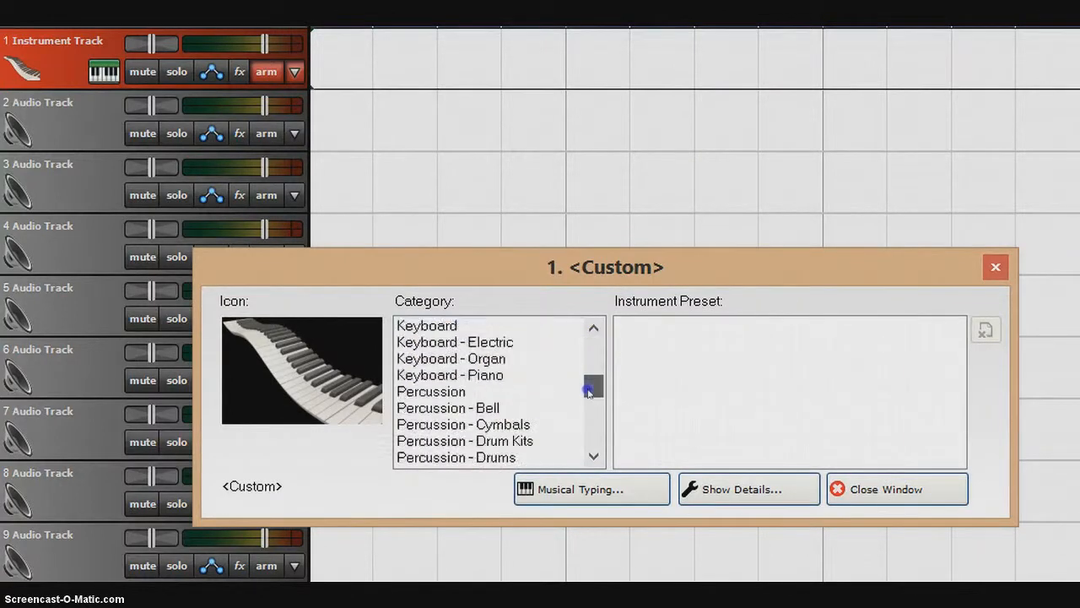
left_click(472, 375)
left_click(662, 325)
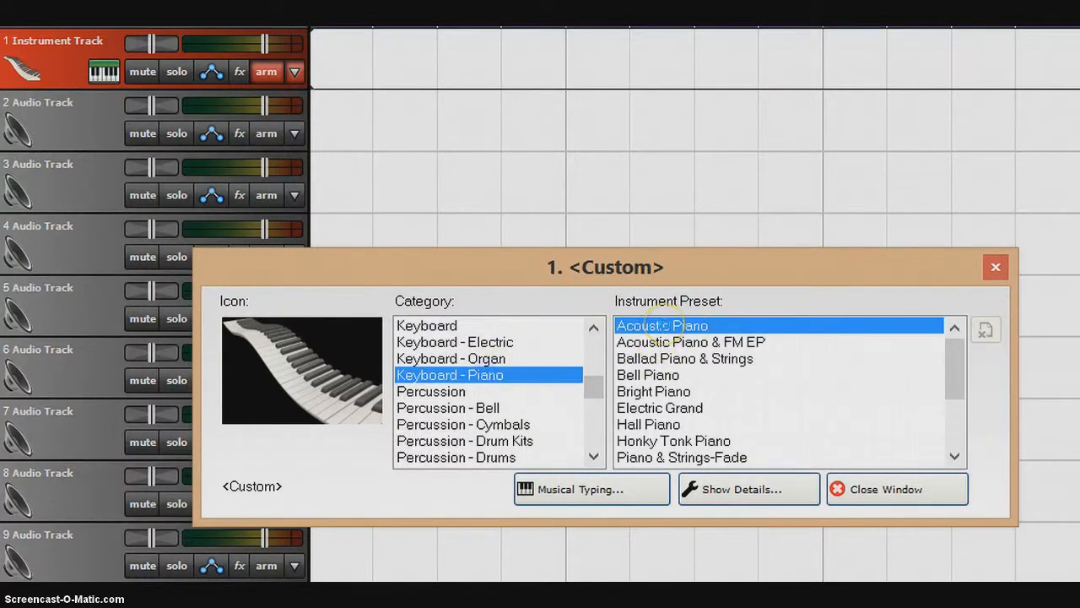
Open Musical Typing for the Acoustic Piano track and try out single notes and G+J note pairs
left_click(623, 490)
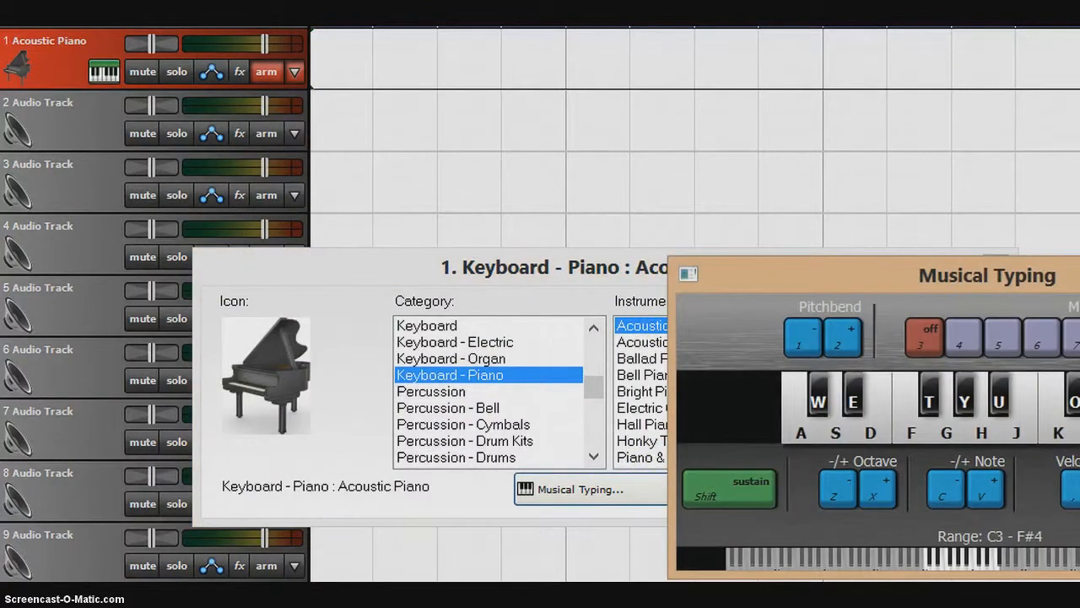
left_click_drag(903, 276, 643, 261)
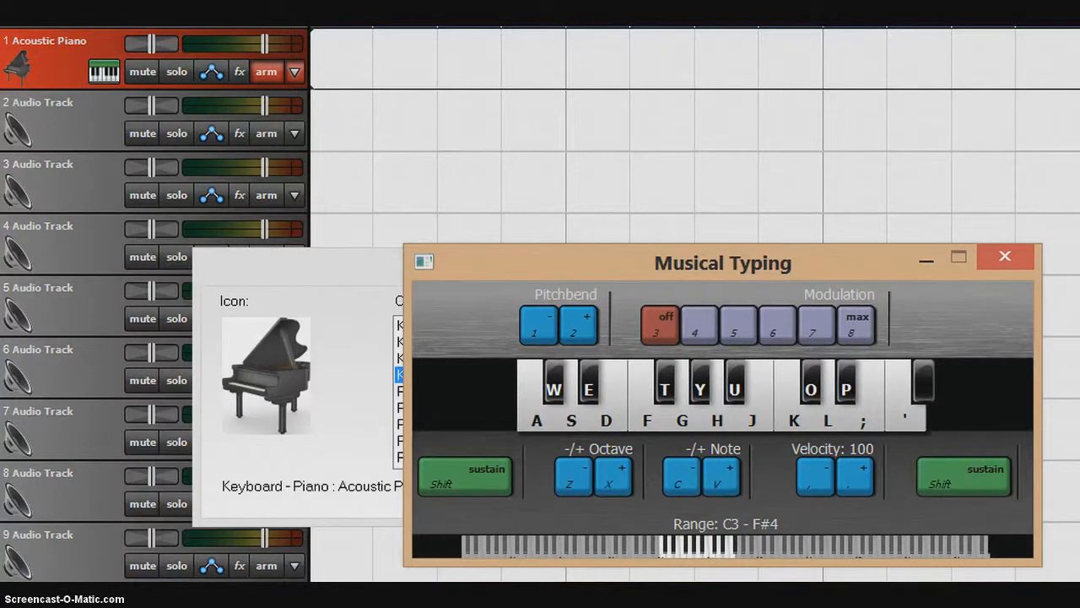
key("g")
key("h")
key("j")
key("k")
key("l")
key("k")
key("j")
key("h")
key("g")
left_click(782, 266)
key("g")
key("k")
key("g")
key("j")
key("g")
key("j")
Record a clip of repeated two-note chords on the Acoustic Piano track using G+J, F+H and H+K, and stop recording
key("r")
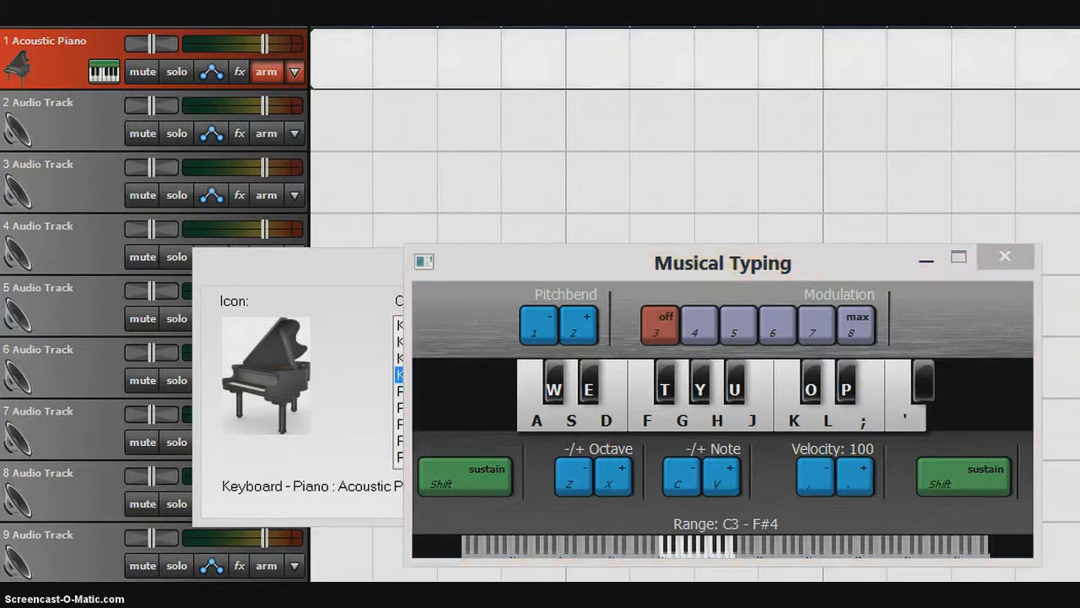
key("g")
key("j")
key("g")
key("j")
key("f")
key("h")
key("f")
key("h")
key("f")
key("h")
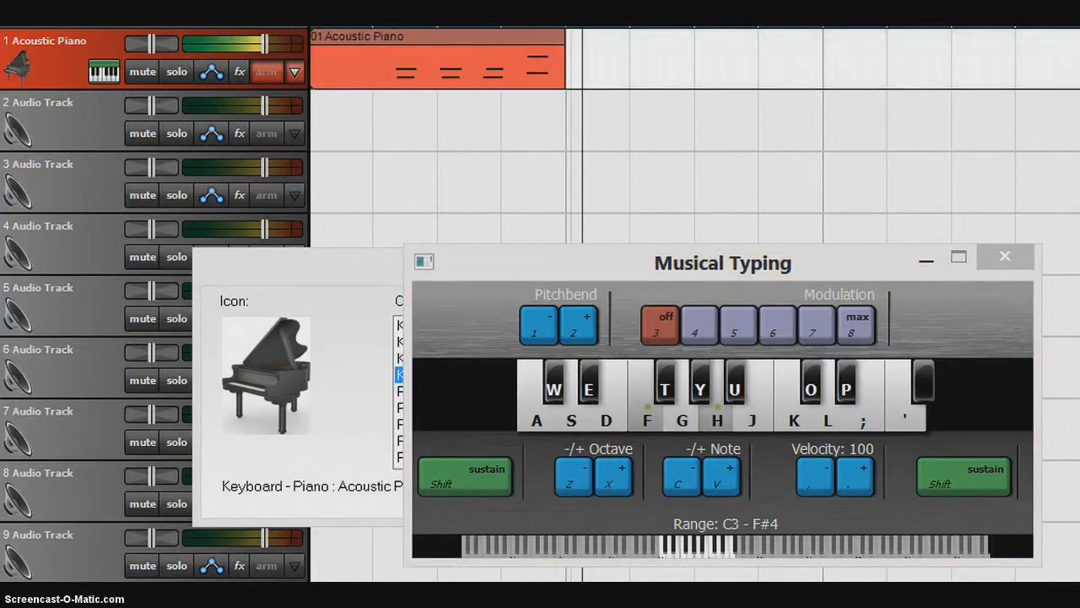
key("f")
key("h")
key("g")
key("j")
key("g")
key("j")
key("g")
key("j")
key("h")
key("k")
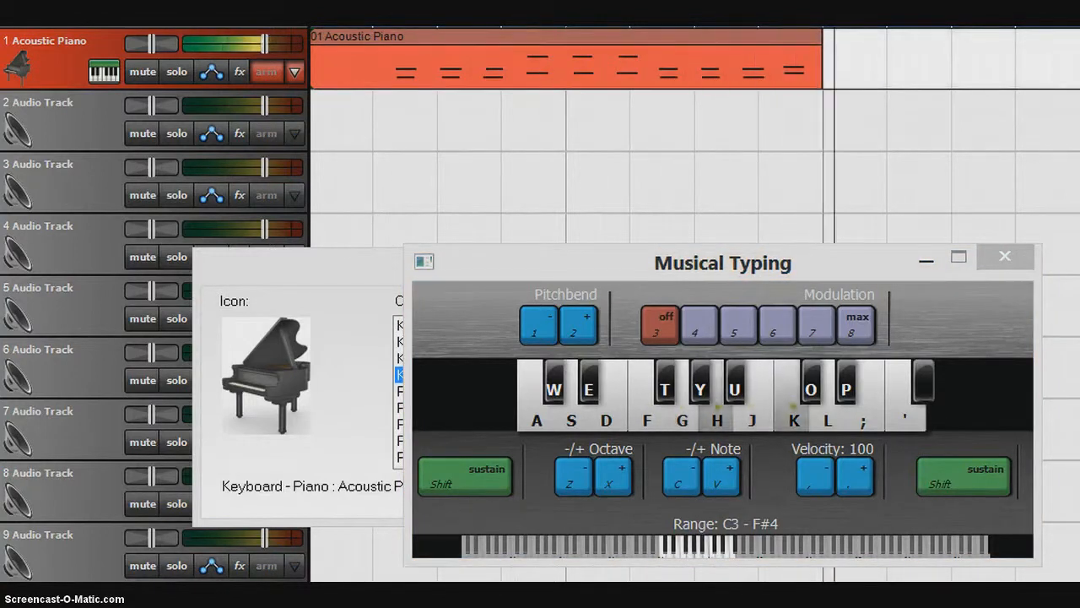
key("h")
key("k")
key("h")
key("k")
key("h")
key("k")
key("space")
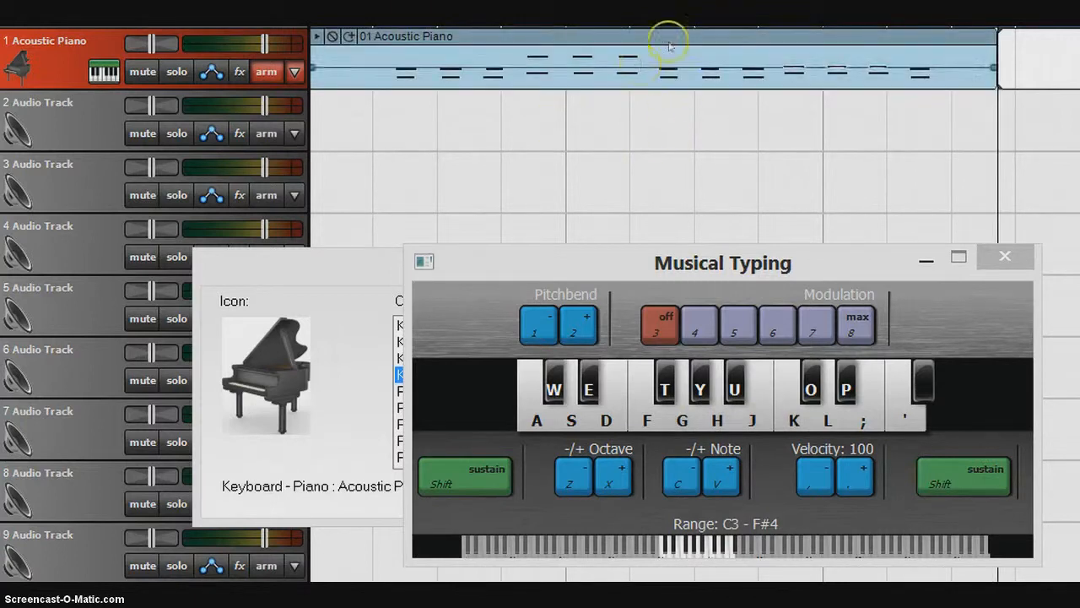
key("h")
key("k")
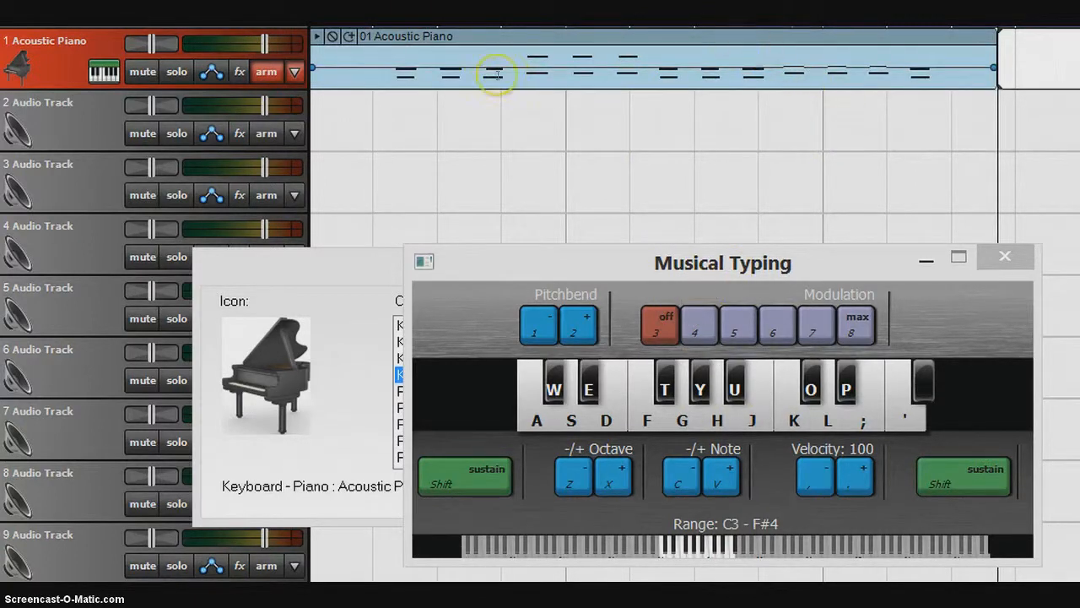
Play back the recorded piano clip from its third chord and stop near the final chord
left_click(486, 44)
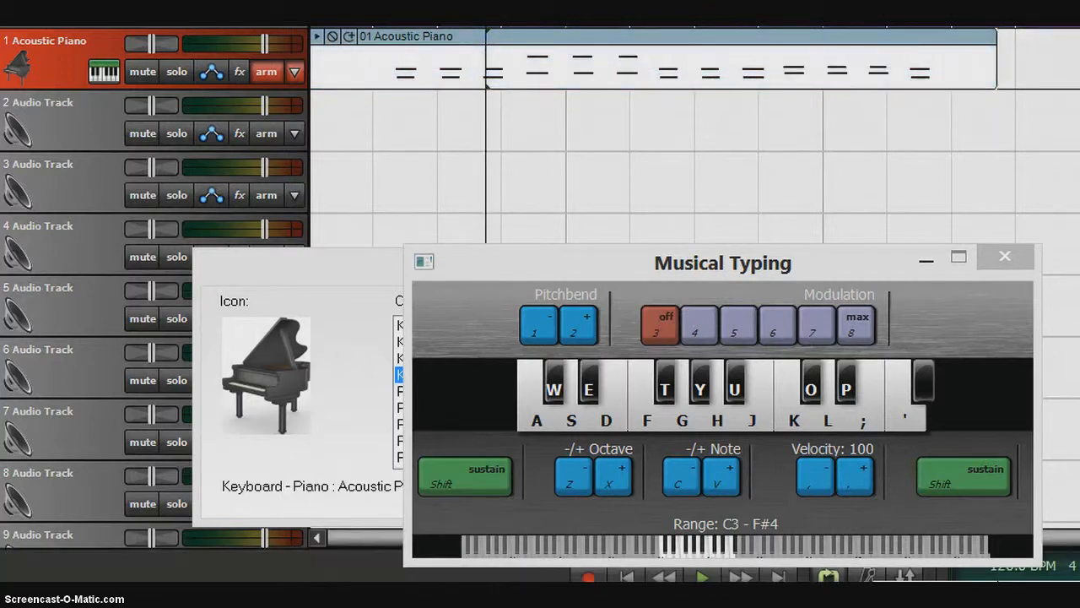
key("space")
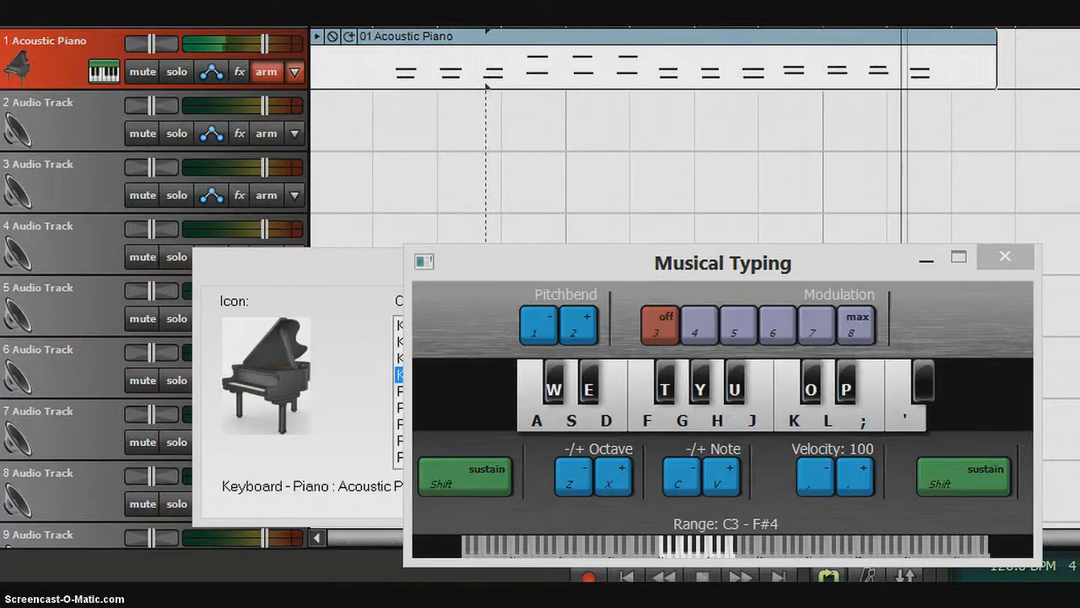
key("space")
Close Musical Typing and delete the recorded clip from the Acoustic Piano track
left_click(1031, 259)
left_click(967, 42)
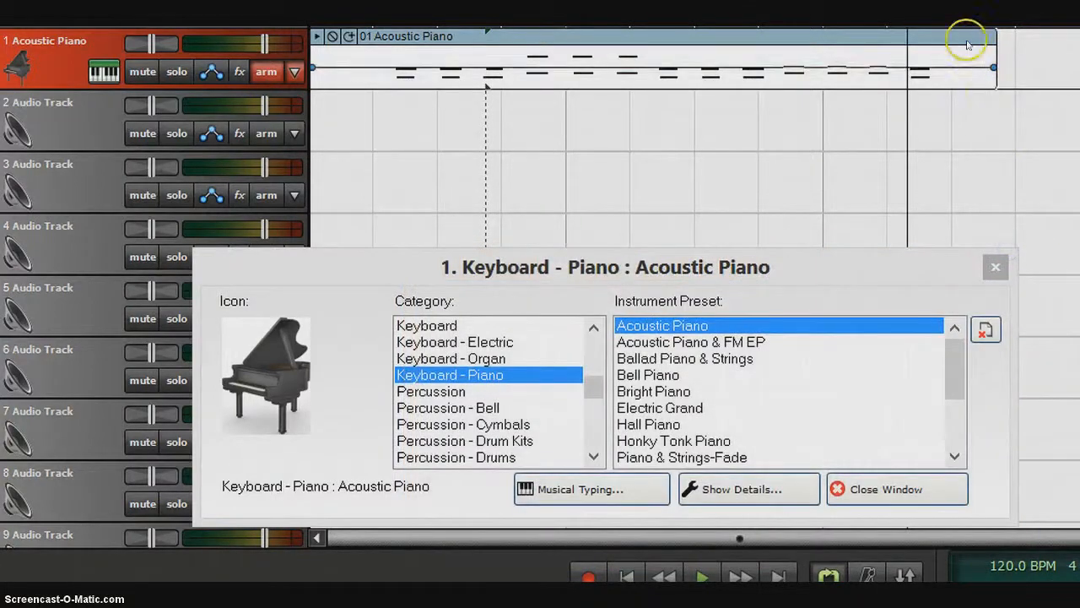
key("Delete")
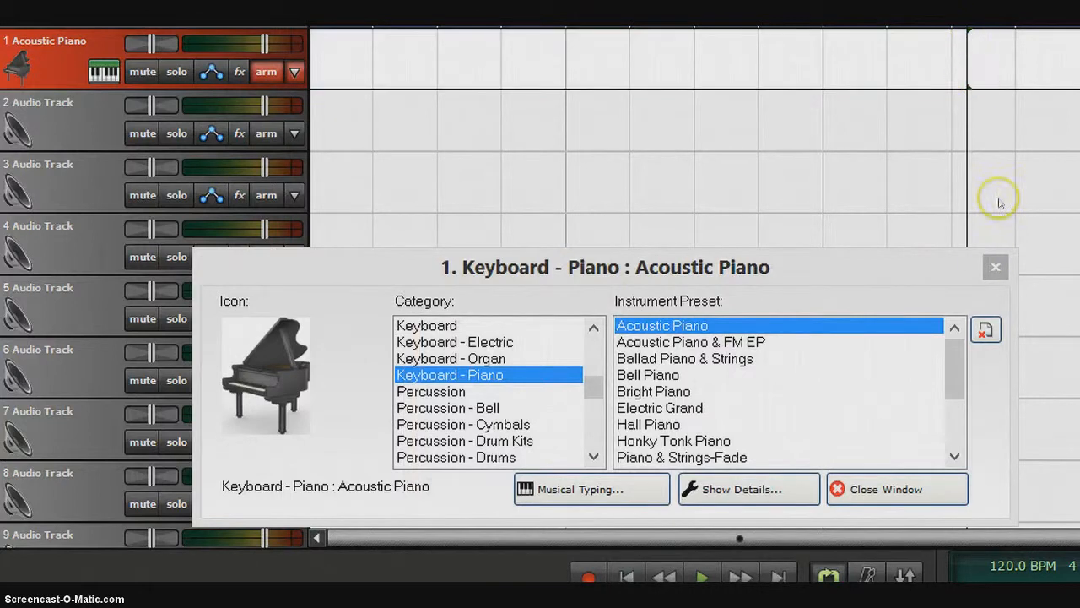
Look at the presets in the VSTi Instruments category and close the instrument window
left_click_drag(594, 386, 589, 325)
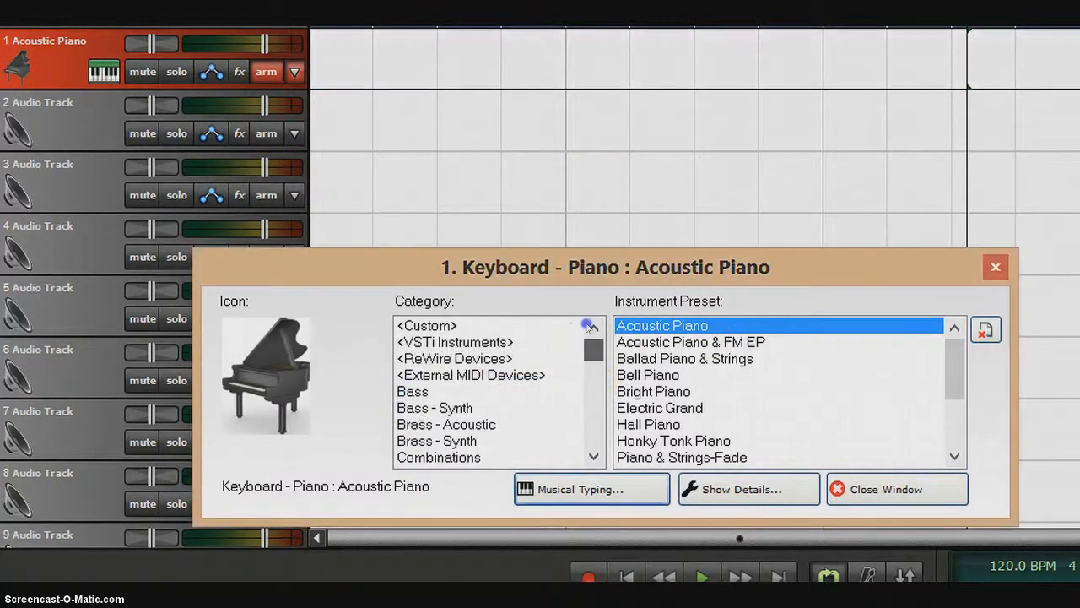
left_click(479, 343)
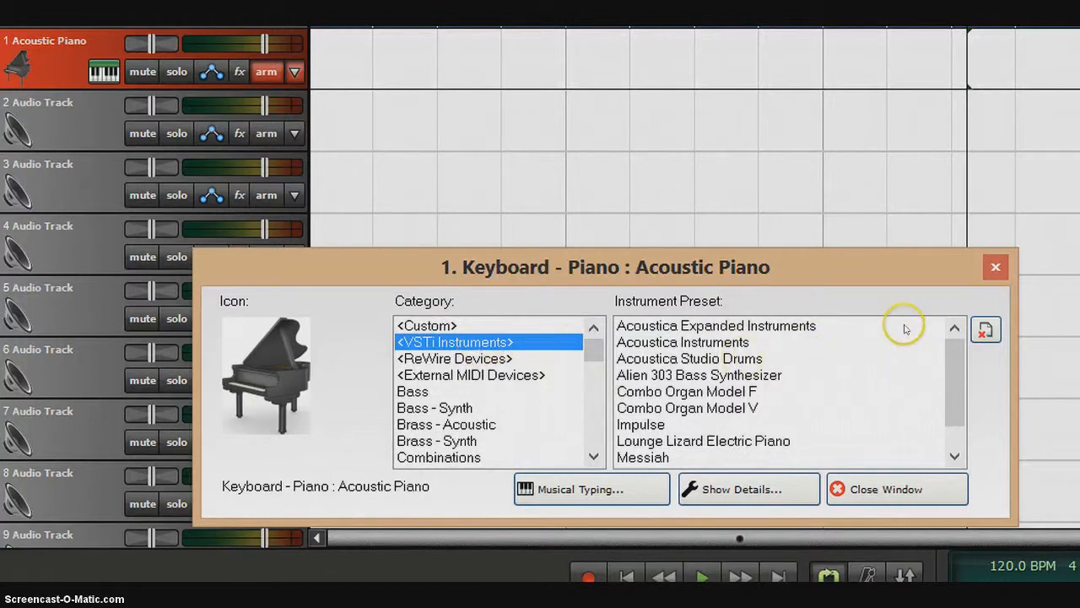
left_click(997, 268)
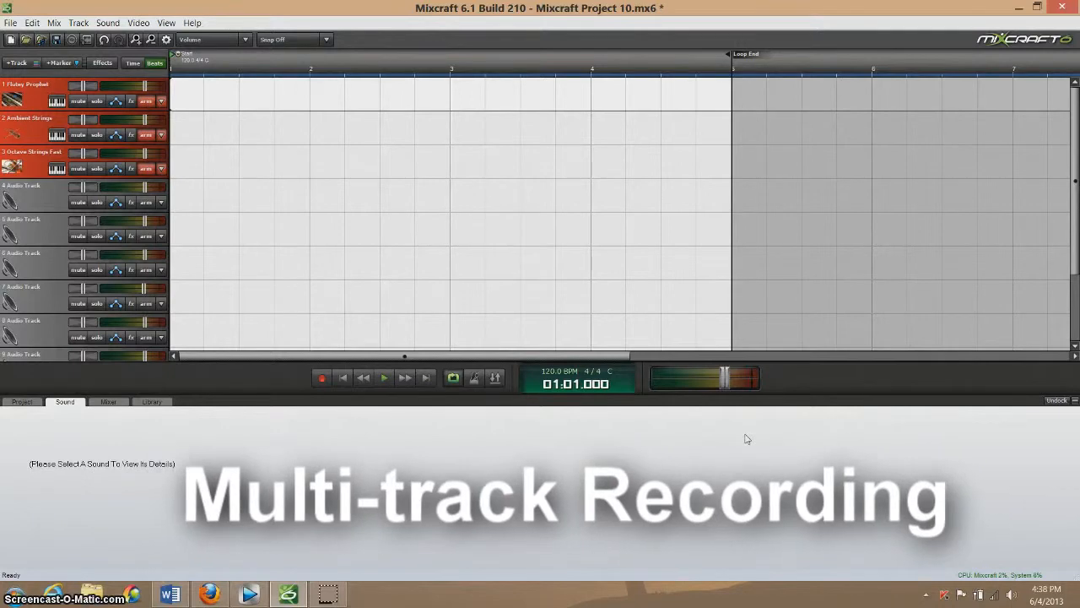
Turn off loop mode for the project
left_click(453, 378)
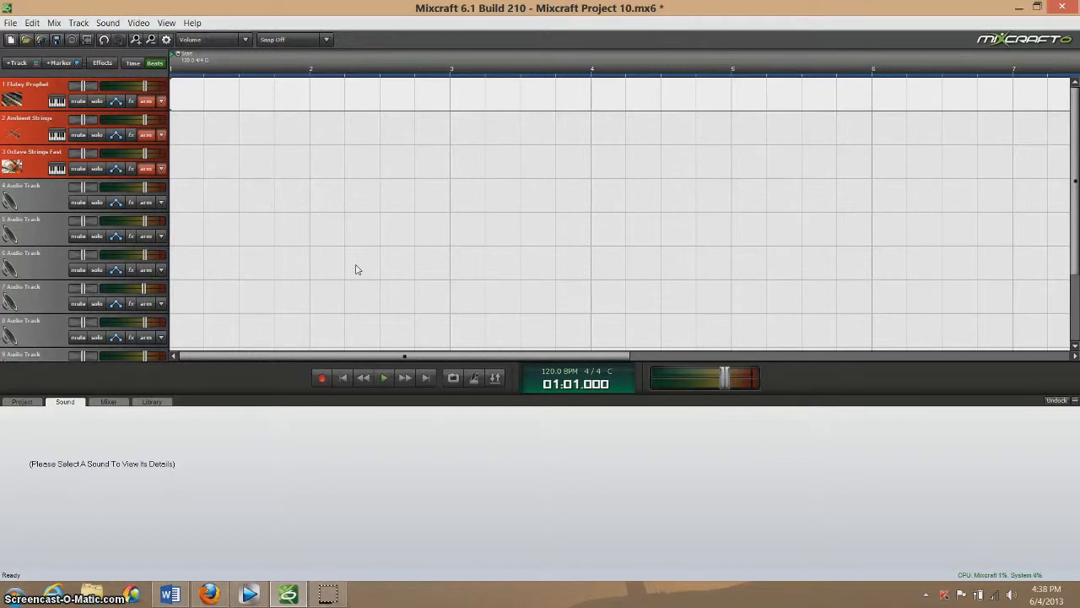
left_click(359, 364)
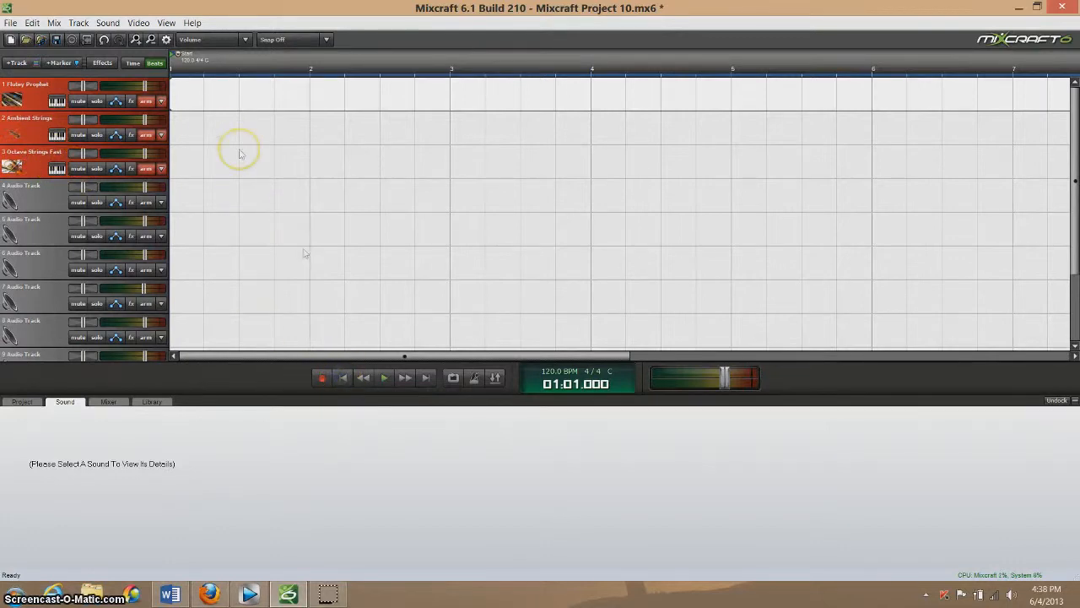
left_click(56, 98)
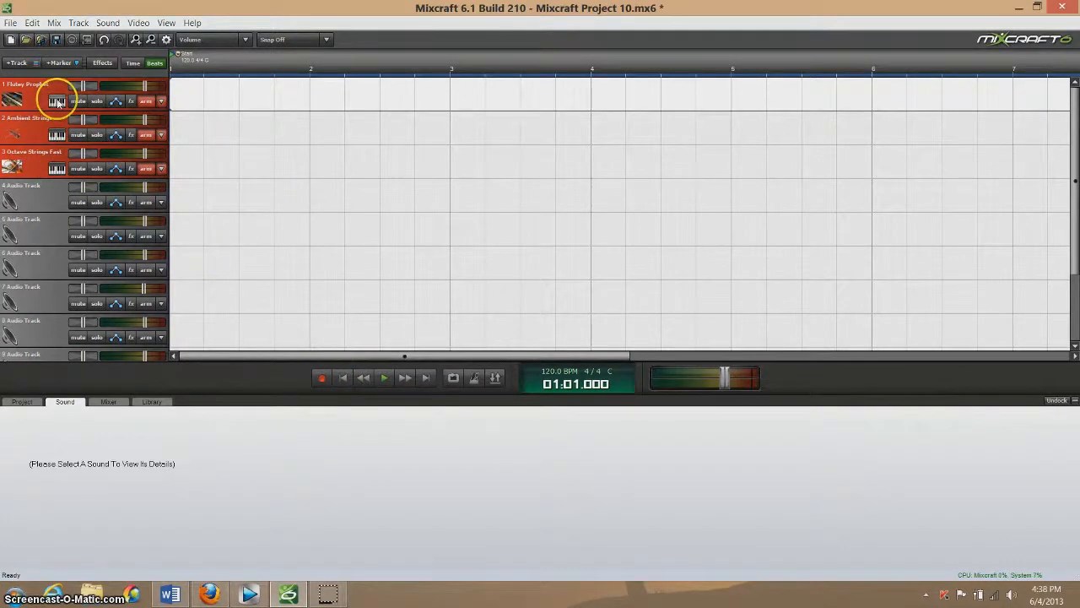
Open Musical Typing for the Flutey Prophet track, close the instrument window, and place the virtual keyboard over the upper timeline
left_click(412, 311)
left_click_drag(415, 190, 489, 160)
left_click(717, 162)
left_click_drag(612, 212, 552, 152)
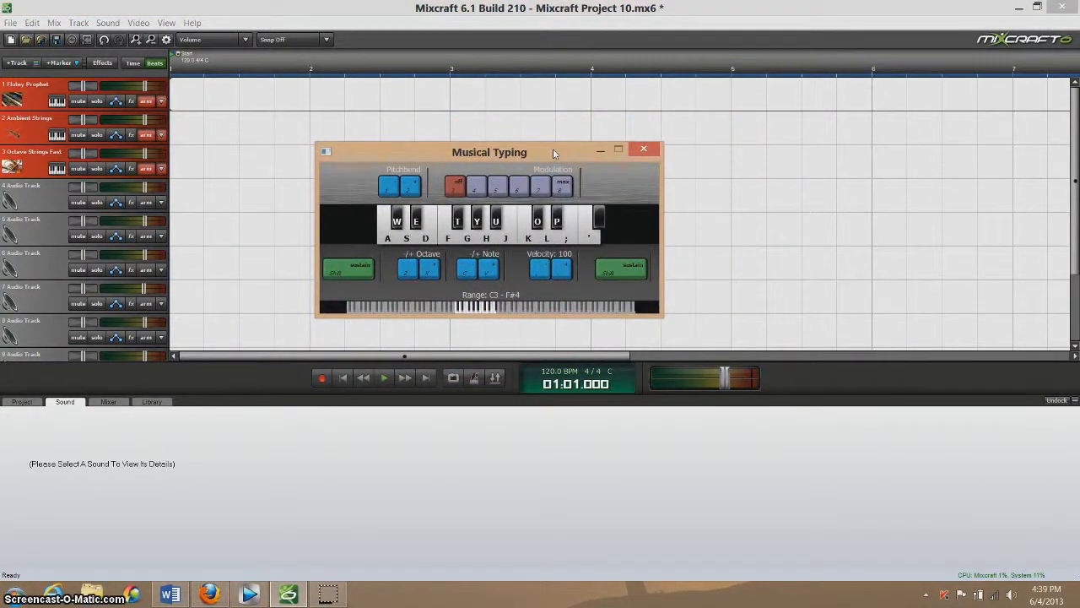
Play the test notes G, H, J, K, L and S through the three armed instrument tracks with Musical Typing
key("g")
key("h")
key("j")
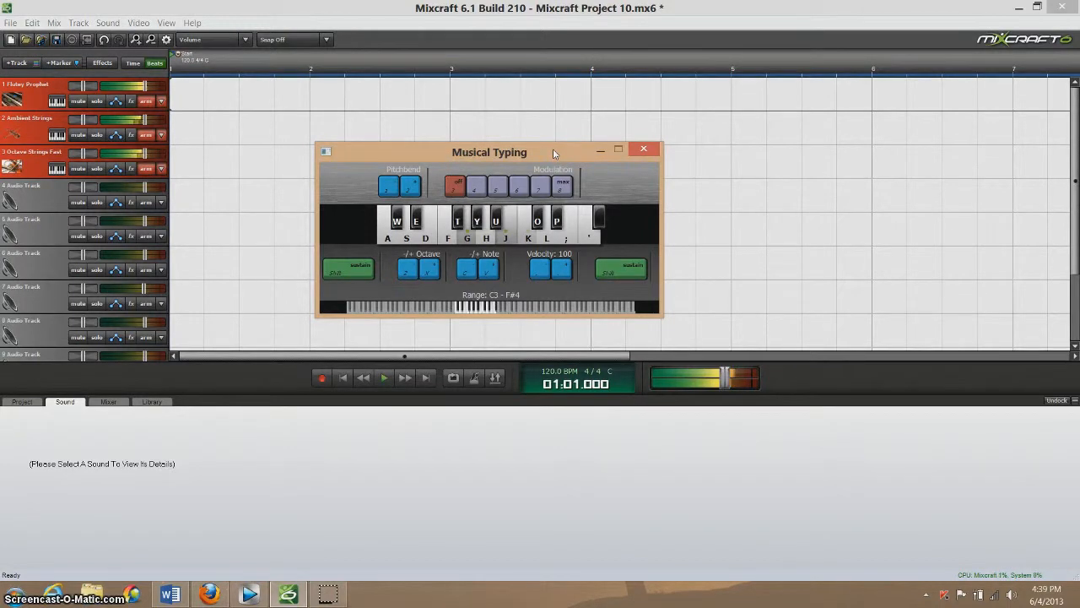
key("k")
key("l")
key("s")
Record a short phrase using the G, J, K and L notes onto the three armed instrument tracks from the project start
left_click(342, 378)
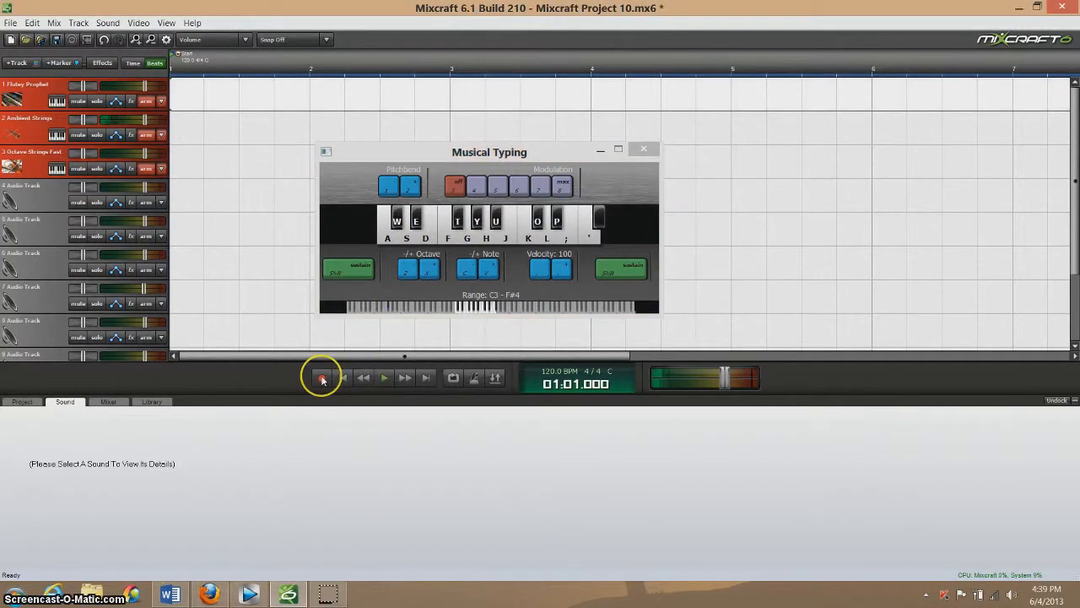
left_click(322, 379)
key("g")
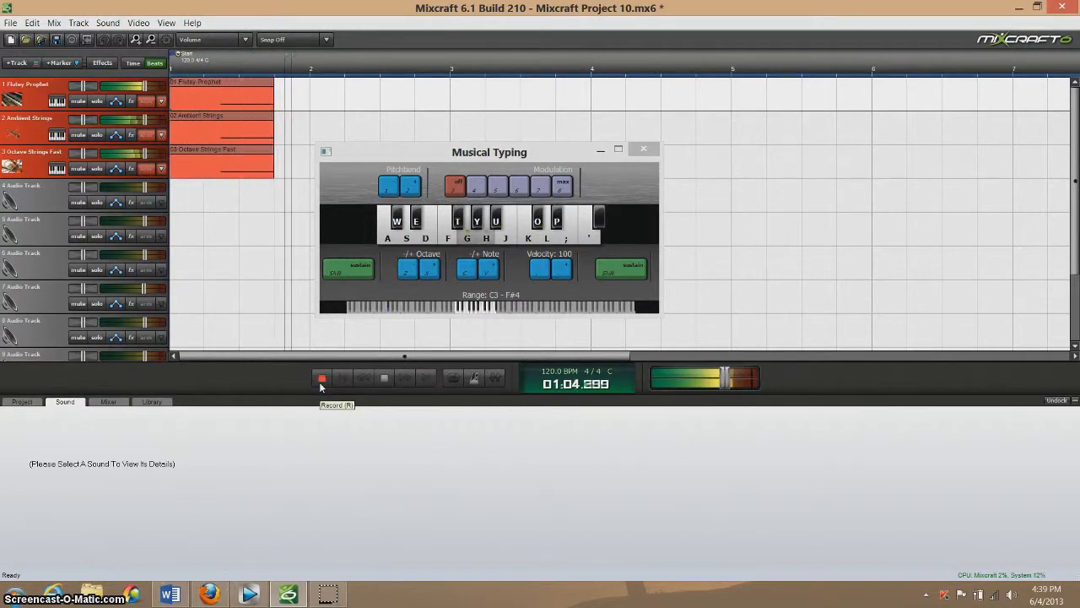
key("j")
key("k")
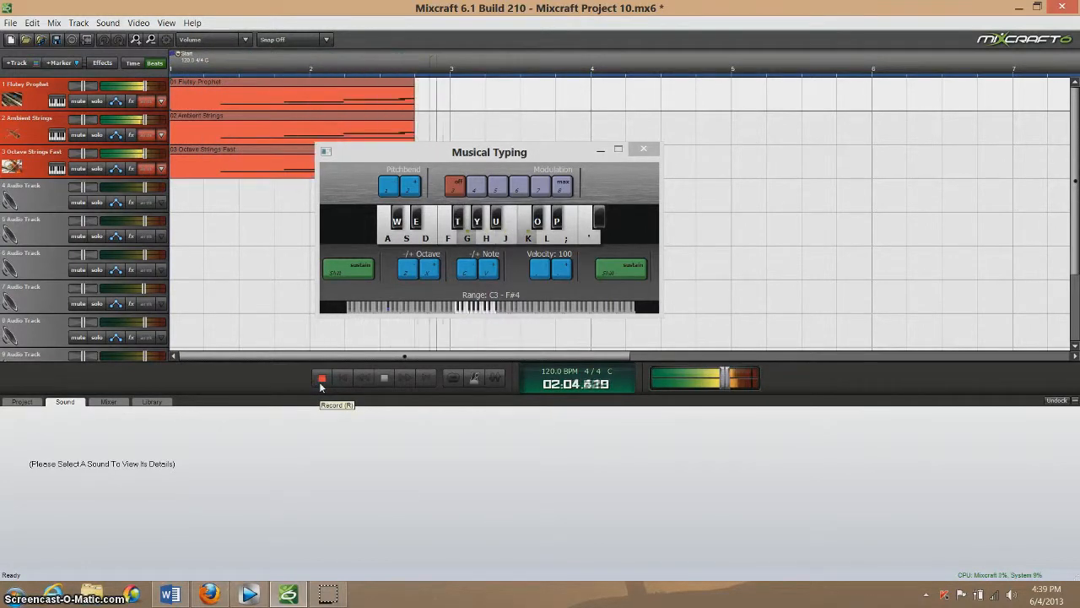
key("l")
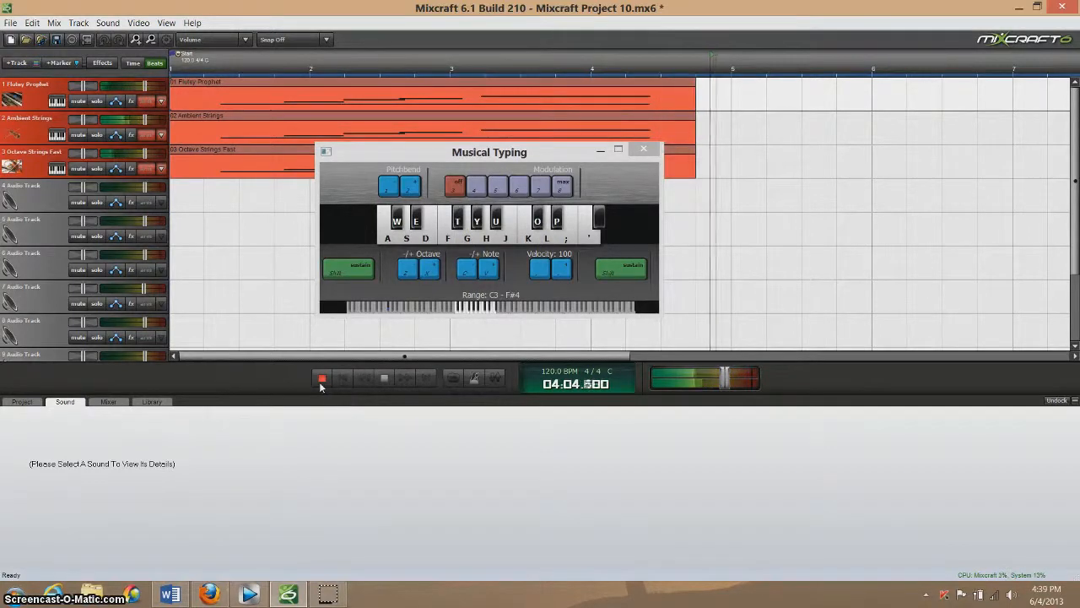
left_click(321, 379)
Play the recording briefly from the project start, and delete the clips on all three instrument tracks
left_click(345, 377)
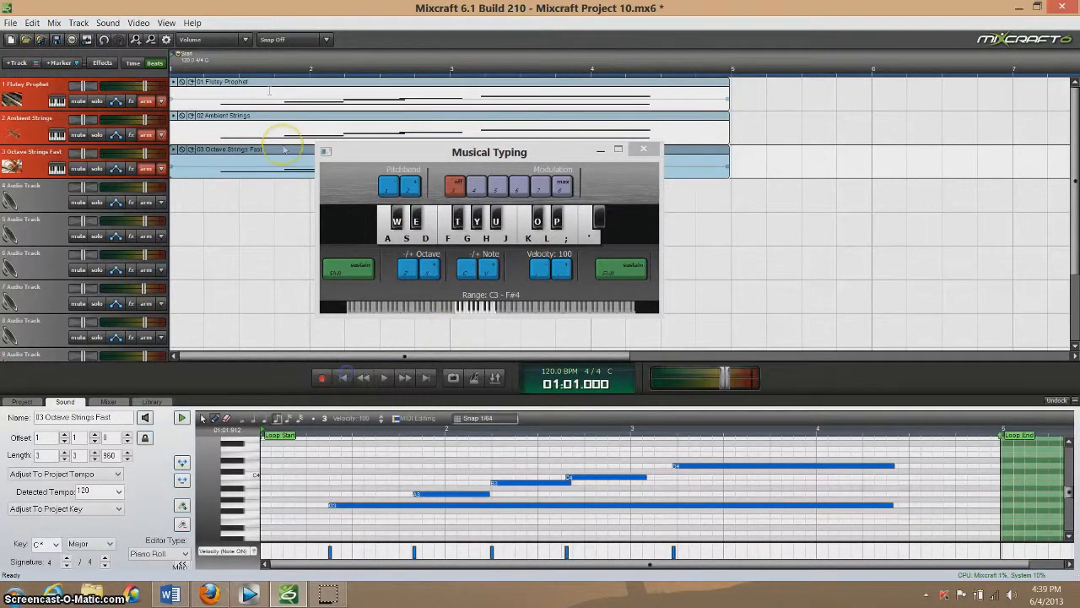
left_click(384, 377)
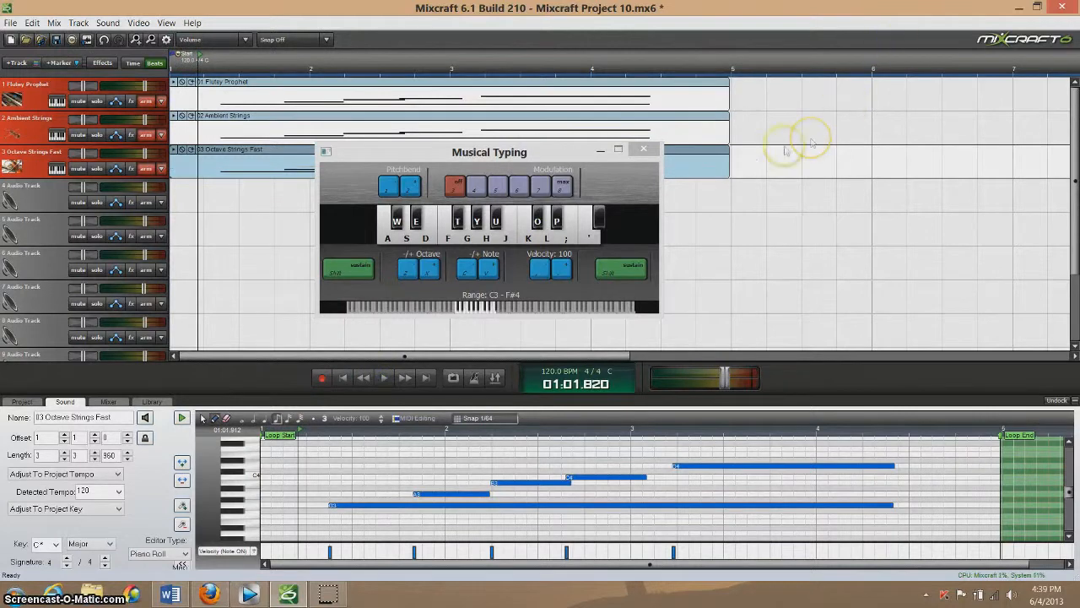
left_click_drag(752, 155, 145, 5)
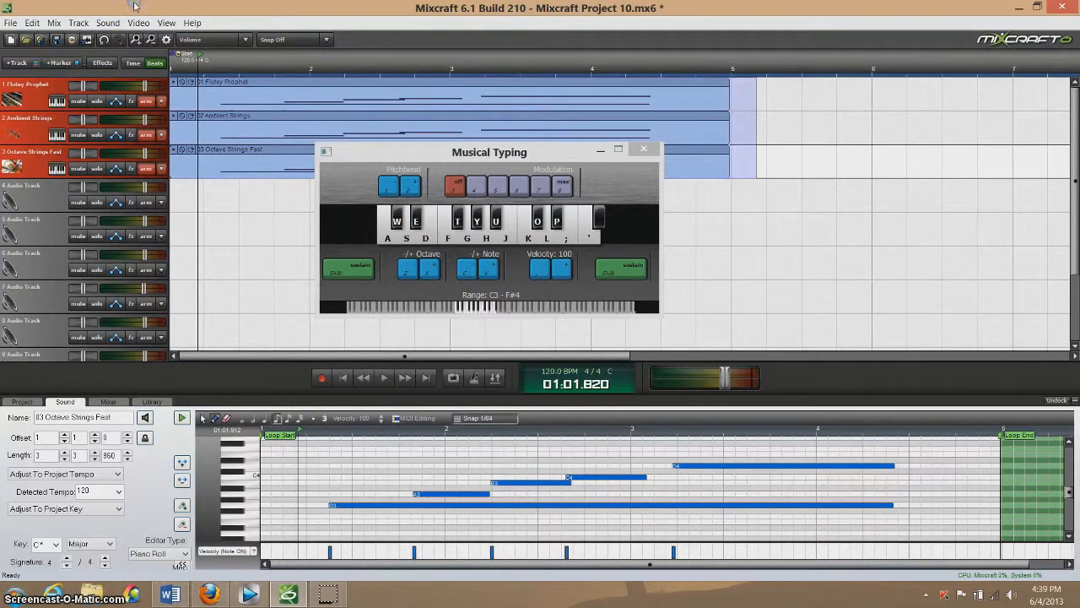
key("Delete")
Disarm the Flutey Prophet, Ambient Strings and Octave Strings Fast tracks and close Musical Typing
left_click(148, 101)
left_click(148, 133)
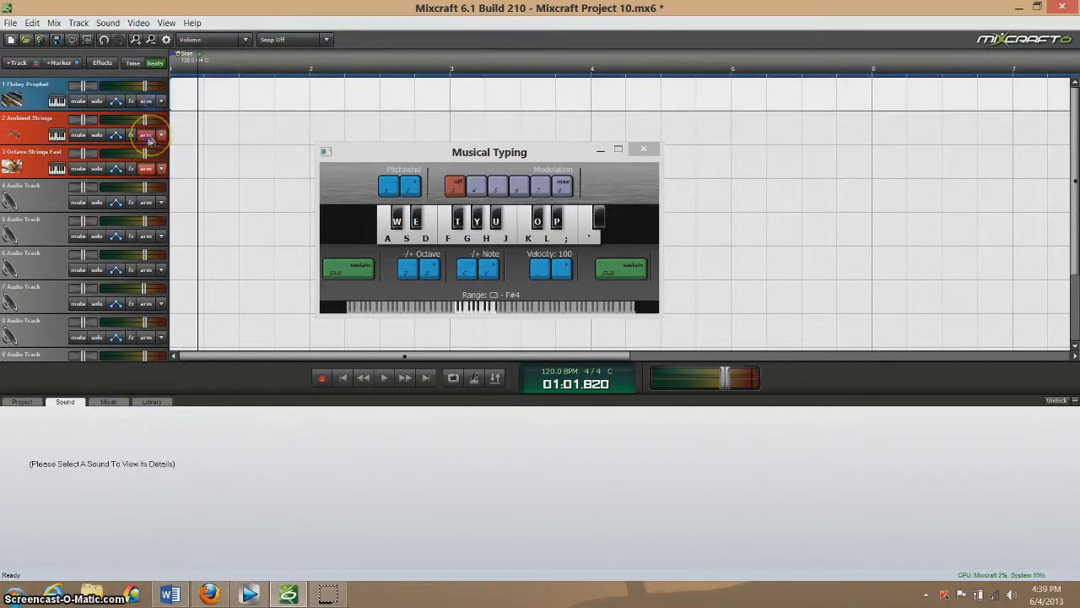
left_click(148, 168)
left_click(149, 169)
left_click(643, 150)
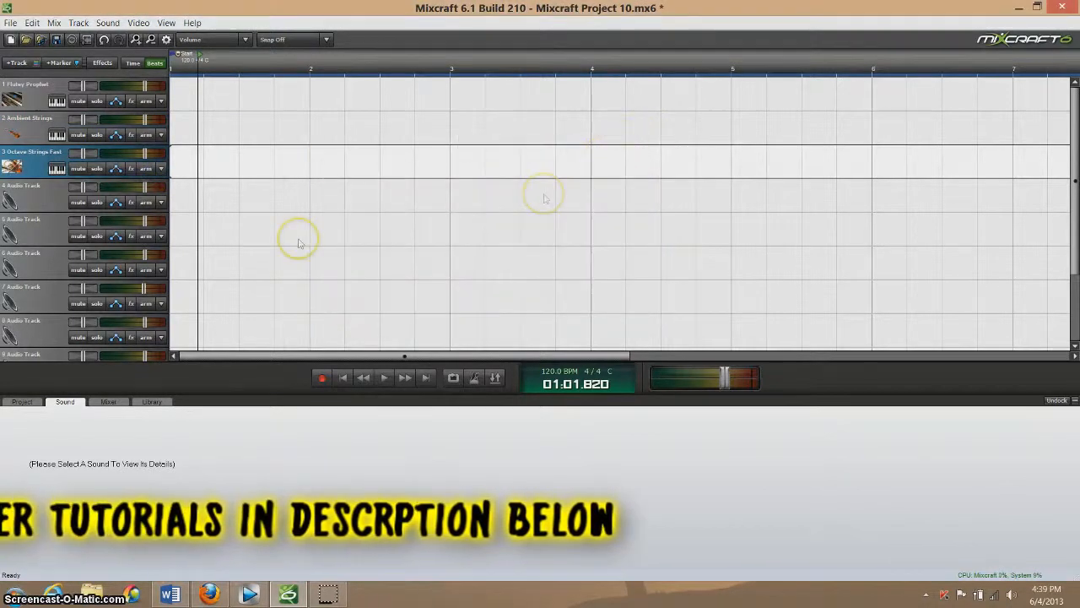
Arm audio tracks 4, 5 and 6 for recording and show the input source options for track 5
left_click(146, 202)
left_click(146, 235)
left_click(146, 269)
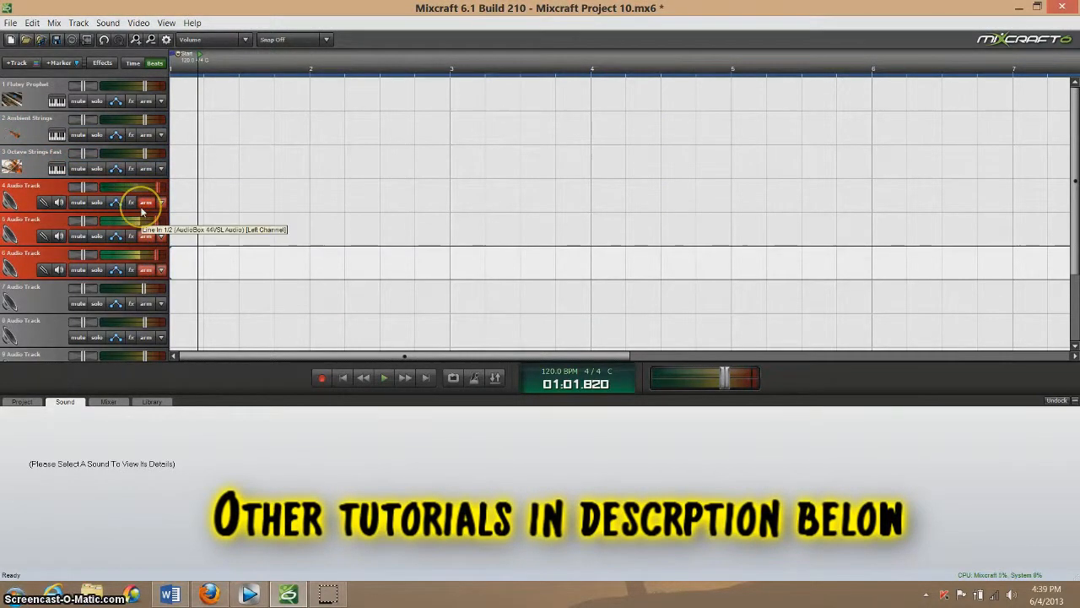
right_click(149, 237)
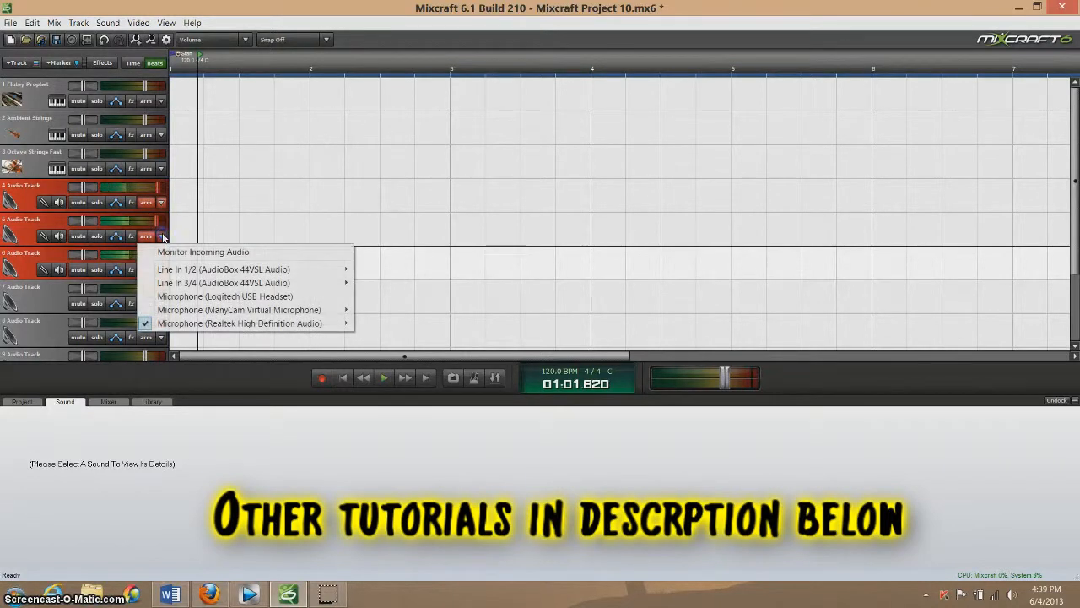
Close the input source options and disarm audio tracks 4, 5 and 6
left_click(149, 237)
left_click(146, 202)
left_click(146, 269)
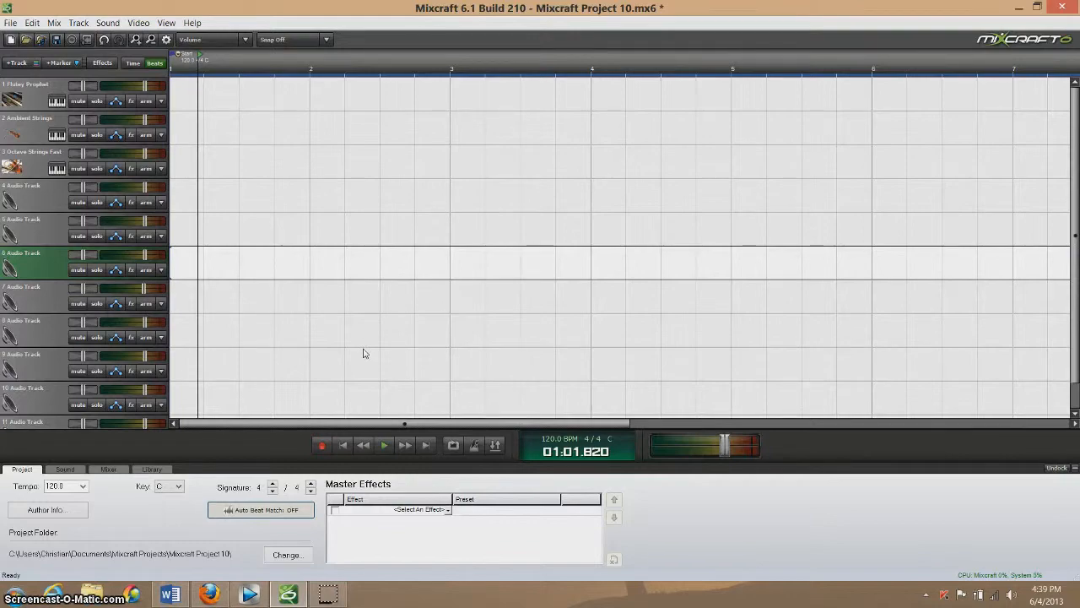
mouse_move(329, 594)
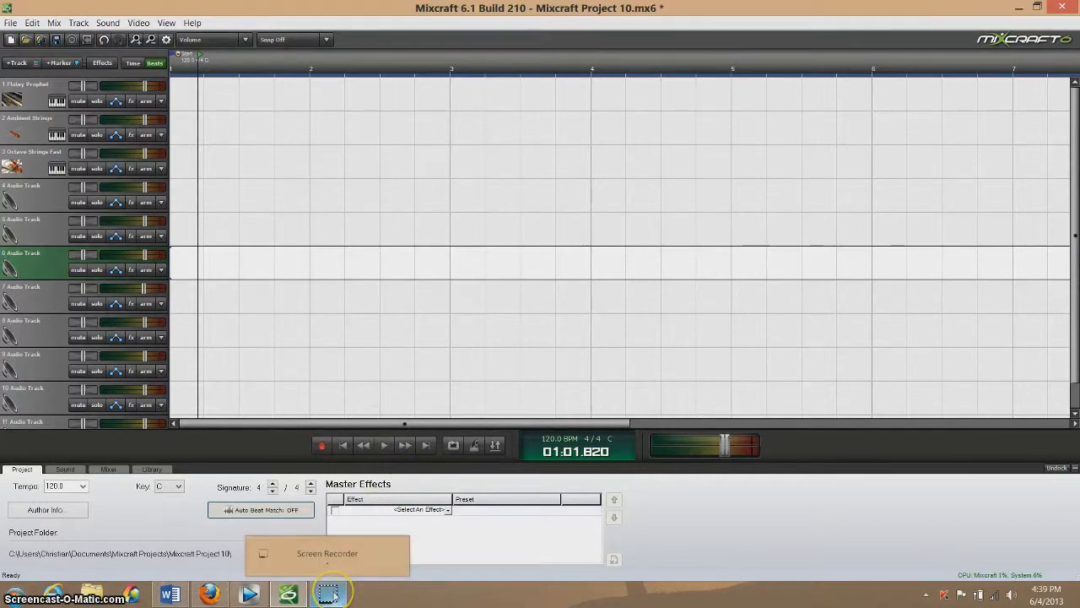